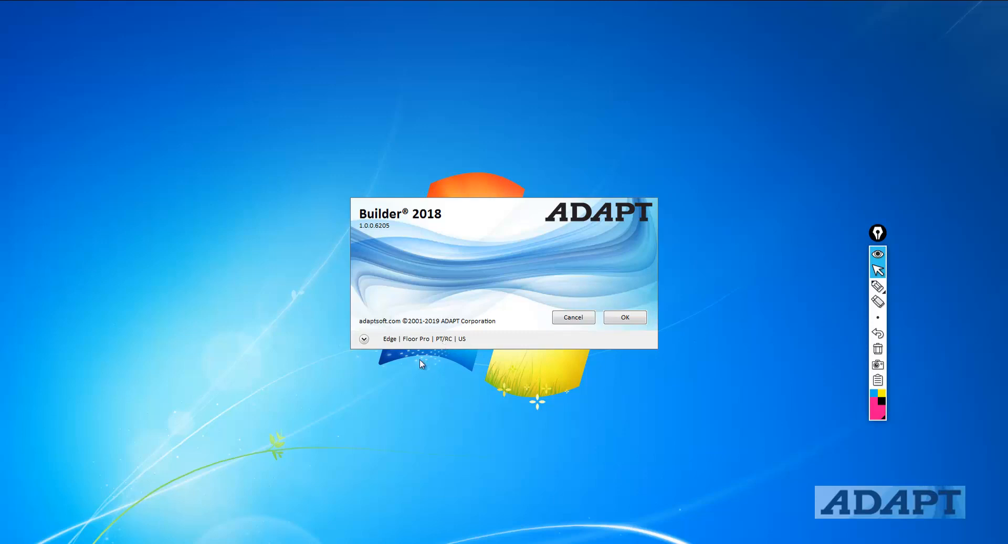
Start the Builder session and display the drawing grid with 10 ft spacing in both X and Y
left_click(632, 317)
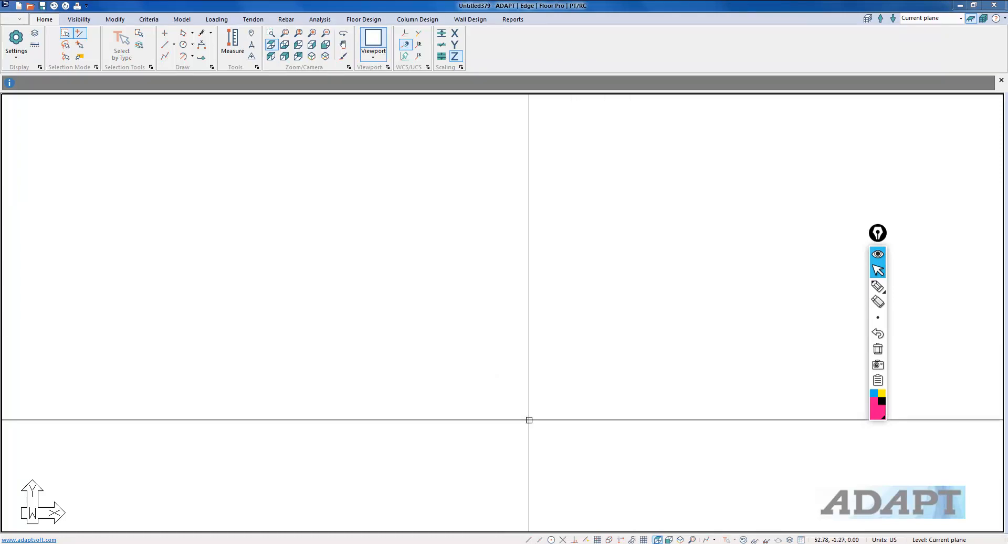
left_click(597, 539)
left_click(644, 540)
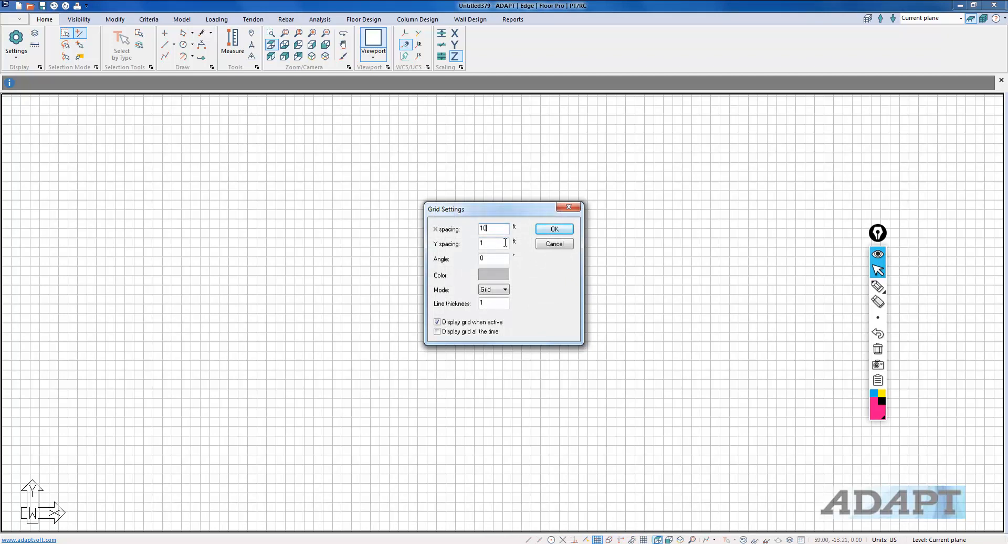
key("Tab")
type("10")
key("Return")
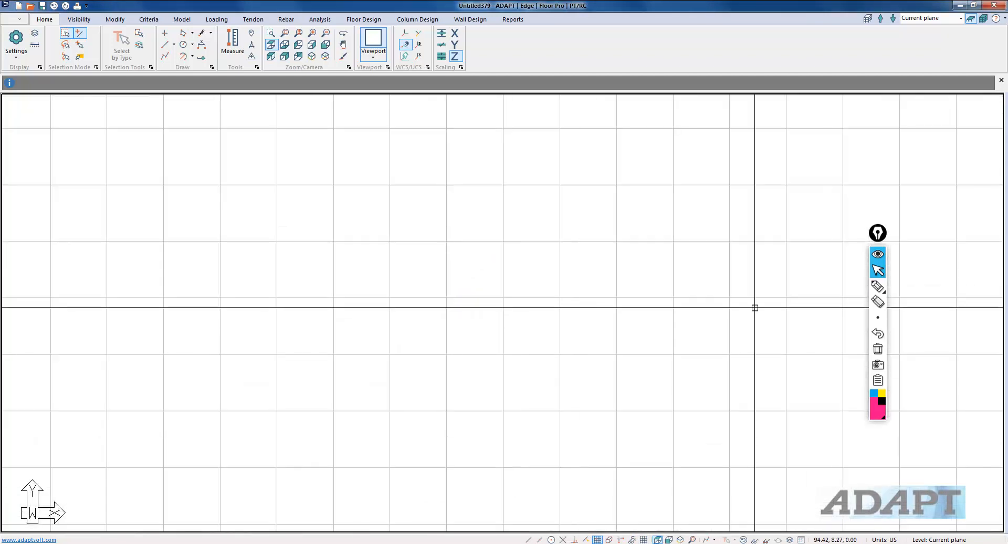
scroll(450, 199, "down", 2)
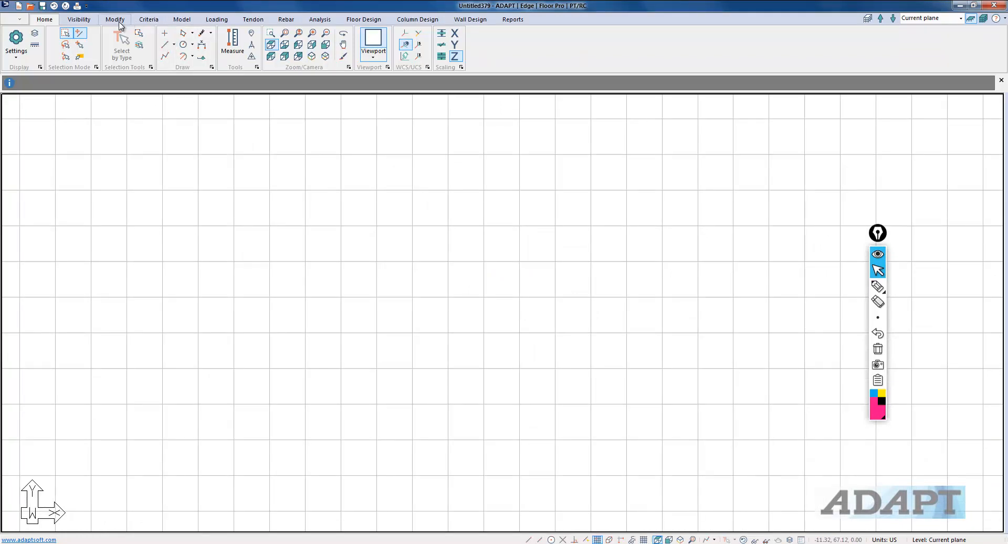
Add two reference planes, each with a 10 ft height, above the top plane in the Reference Plane Manager
left_click(182, 19)
left_click(67, 45)
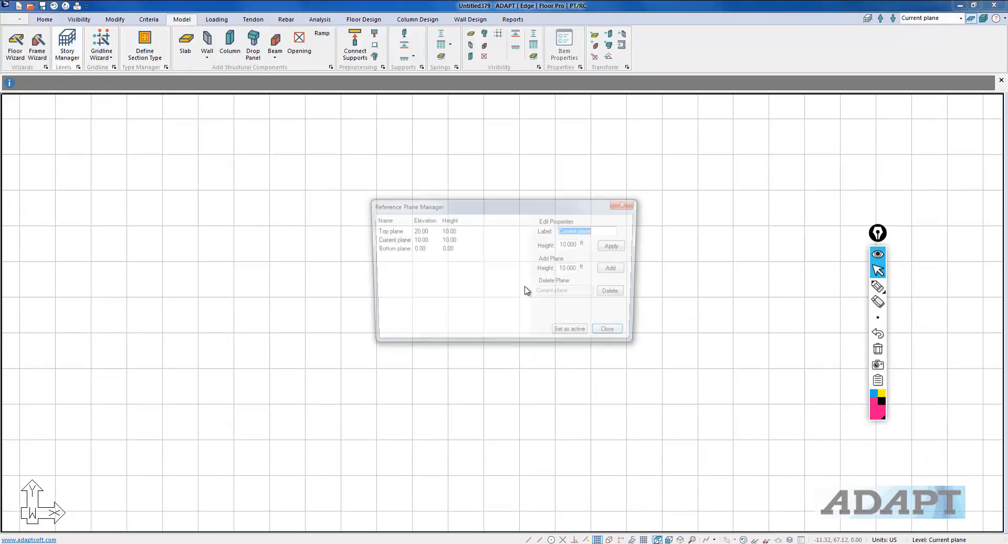
left_click(387, 231)
left_click(616, 269)
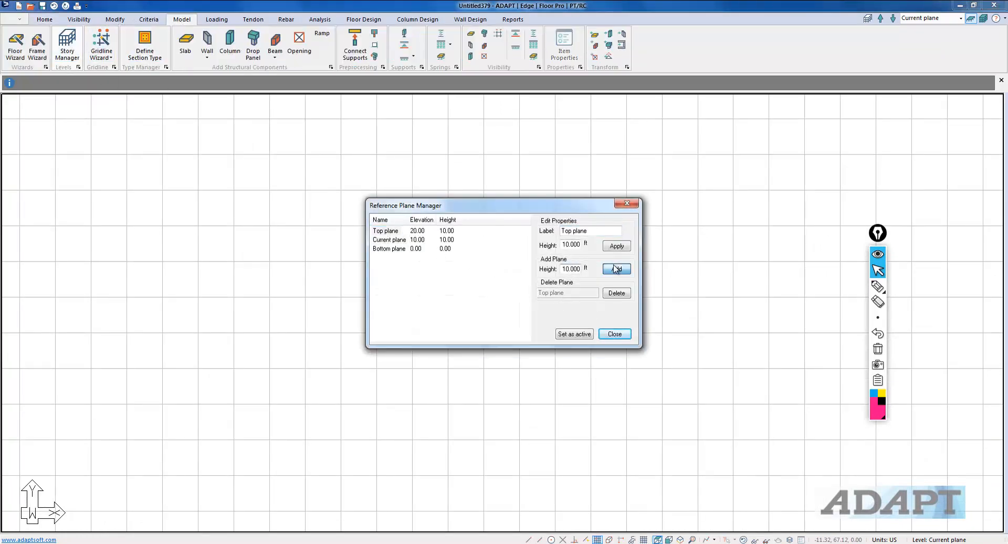
left_click(616, 269)
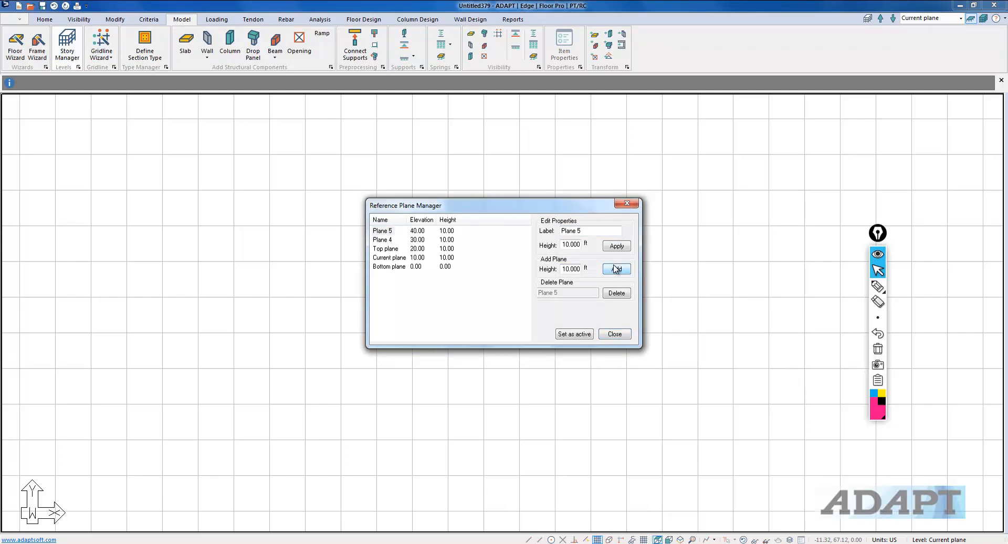
Relabel the top plane as Plane 3 and the current plane as Plane 2
left_click(394, 249)
triple_click(606, 230)
type("Pl")
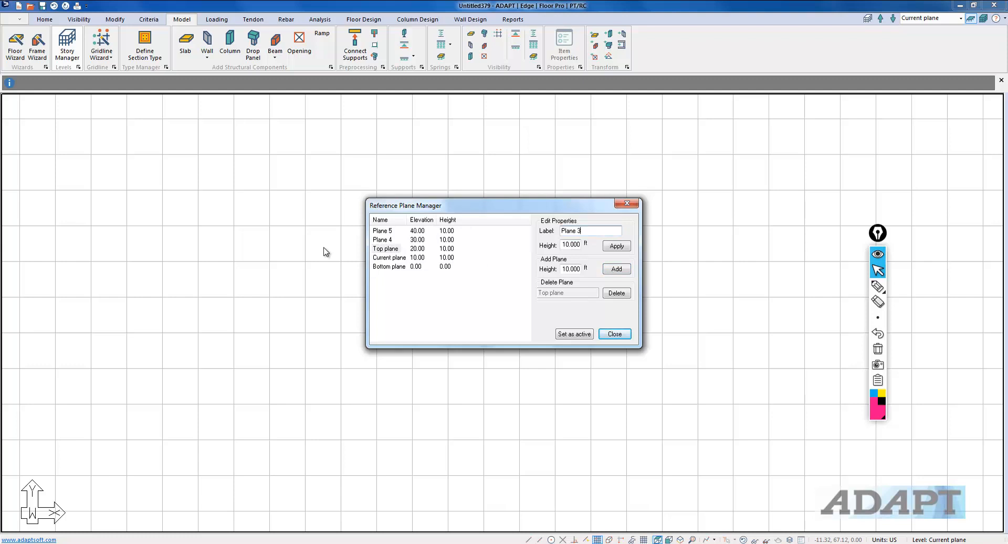
left_click(612, 246)
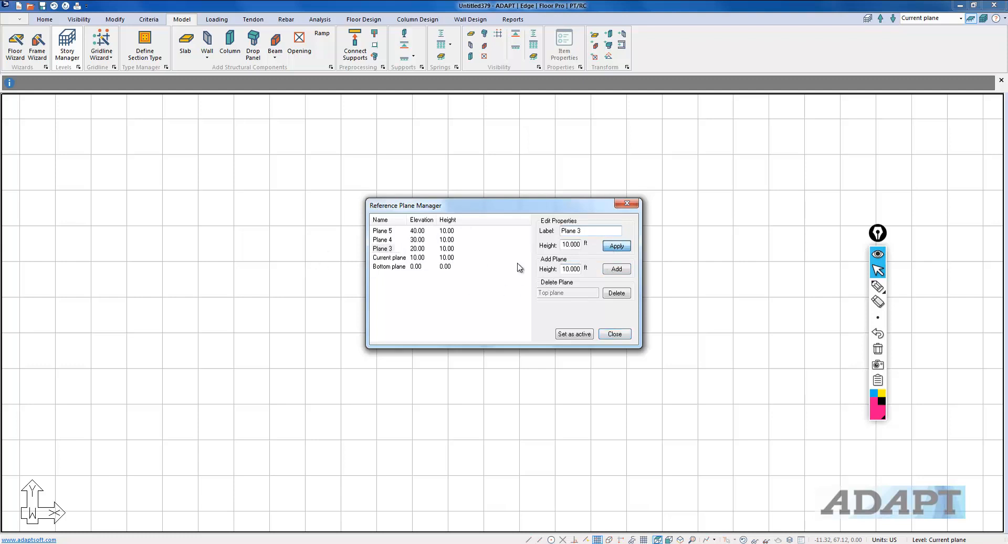
left_click(517, 257)
key("Tab")
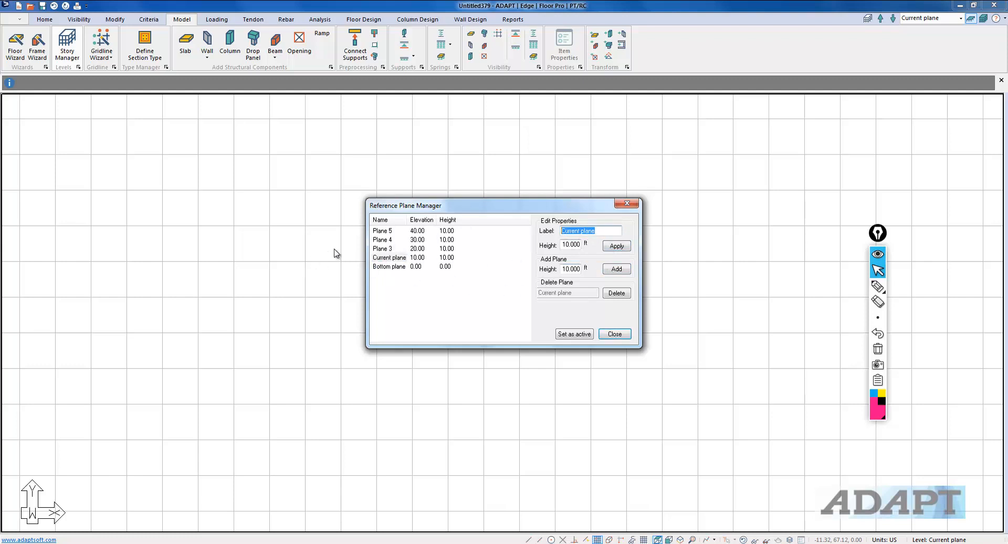
type("Plane 2")
left_click(624, 246)
Relabel the bottom plane as Base and close the Reference Plane Manager
left_click(384, 266)
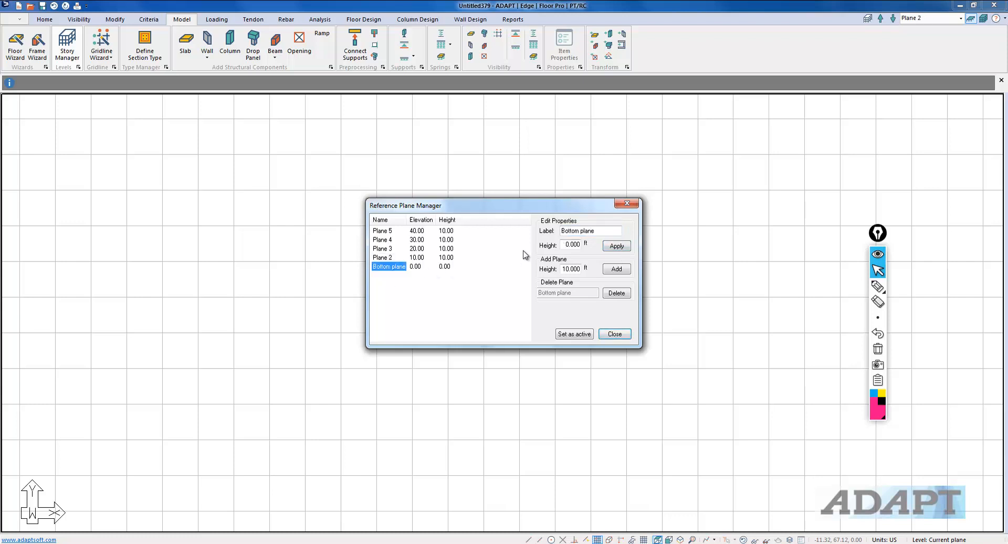
key("Tab")
type("B")
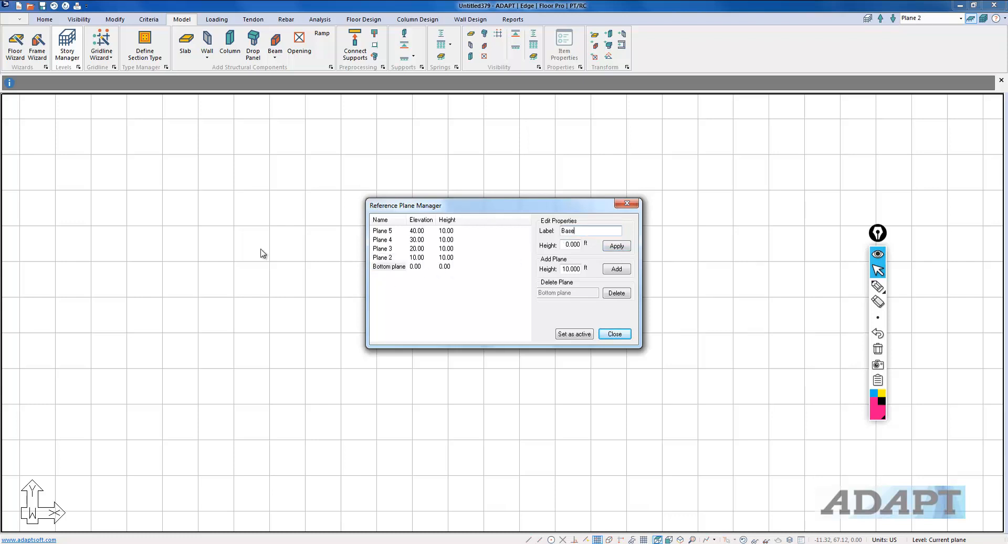
left_click(616, 246)
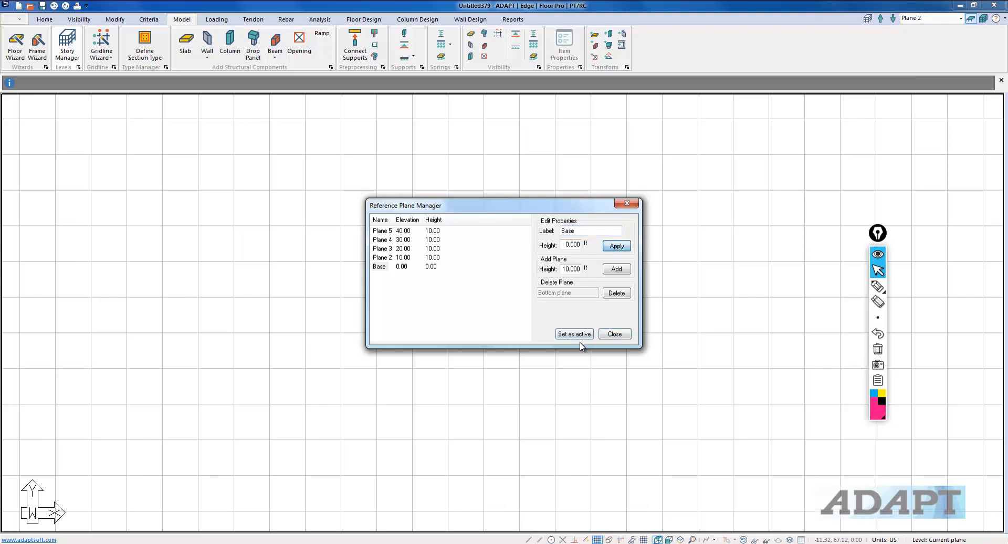
left_click(614, 334)
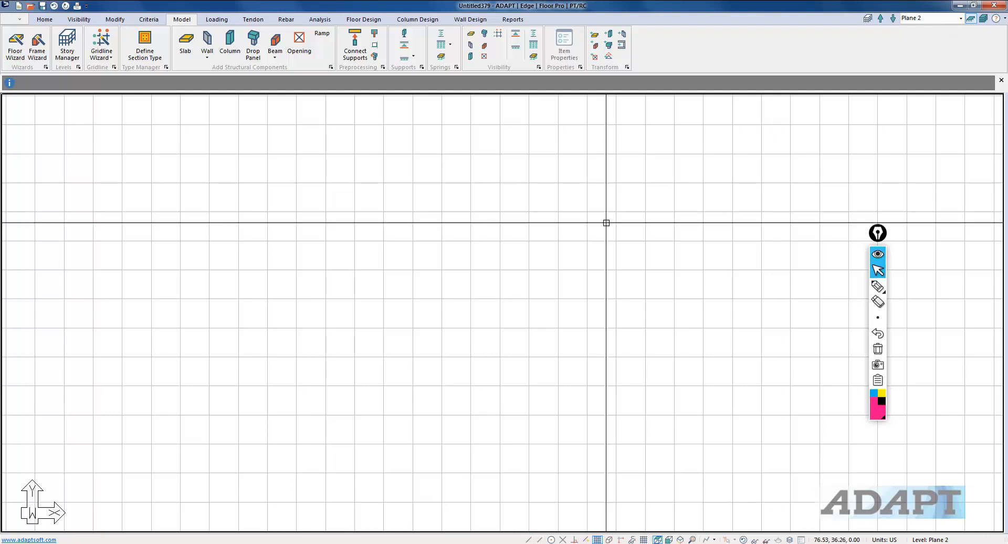
Start a rectangular column on Plane 2 and set its cross-section dimension A to 24 in
scroll(472, 367, "down", 1)
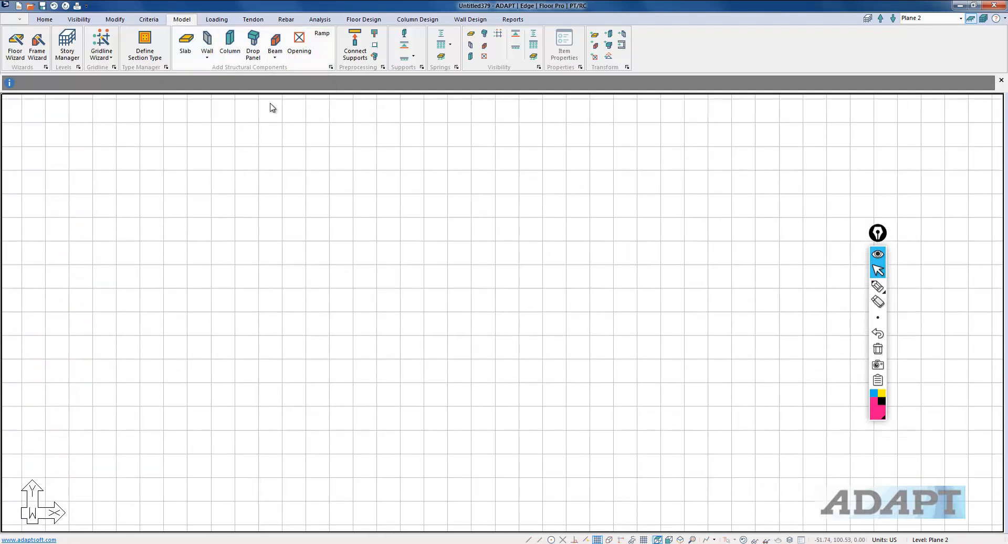
left_click(229, 42)
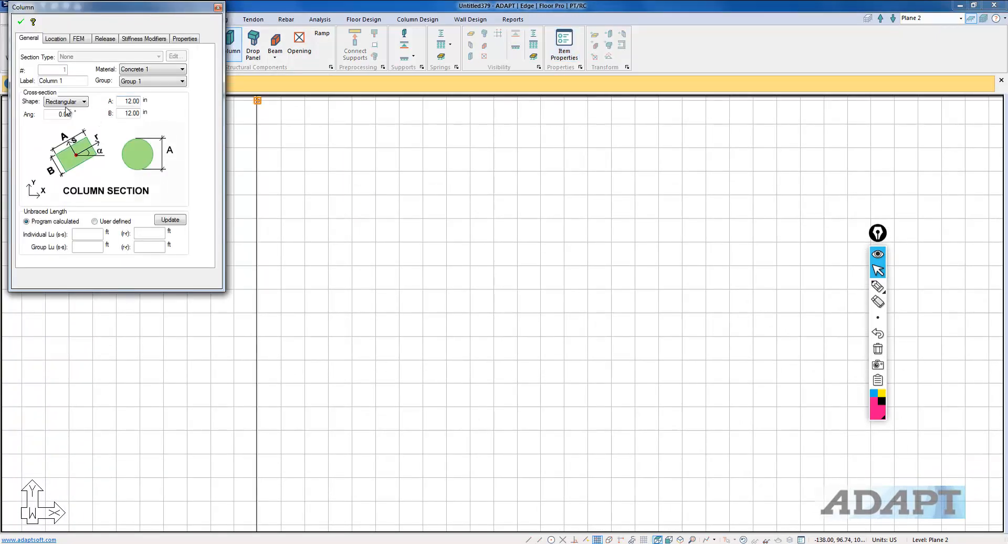
double_click(123, 102)
type("24")
left_click(21, 21)
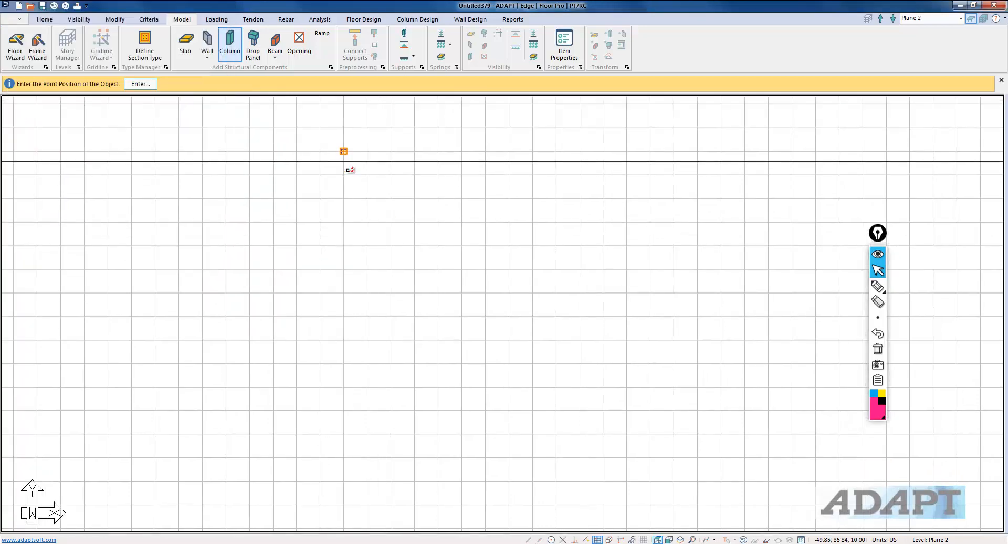
Place a horizontal row of eight columns on grid intersections, spaced 20 ft in the two end bays and 30 ft in the five between
left_click(343, 169)
left_click(385, 173)
scroll(307, 214, "down", 1)
scroll(306, 215, "down", 1)
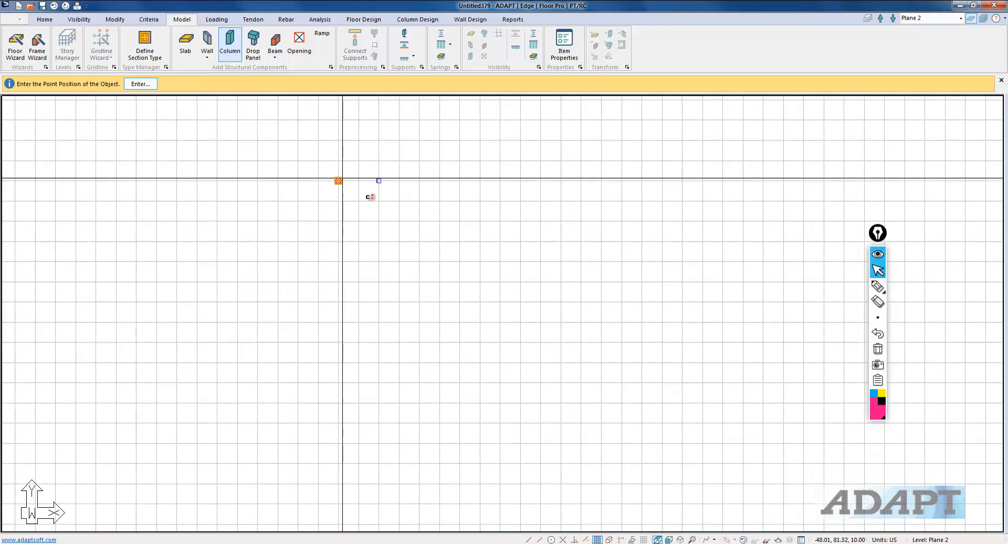
scroll(362, 188, "up", 2)
left_click(446, 185)
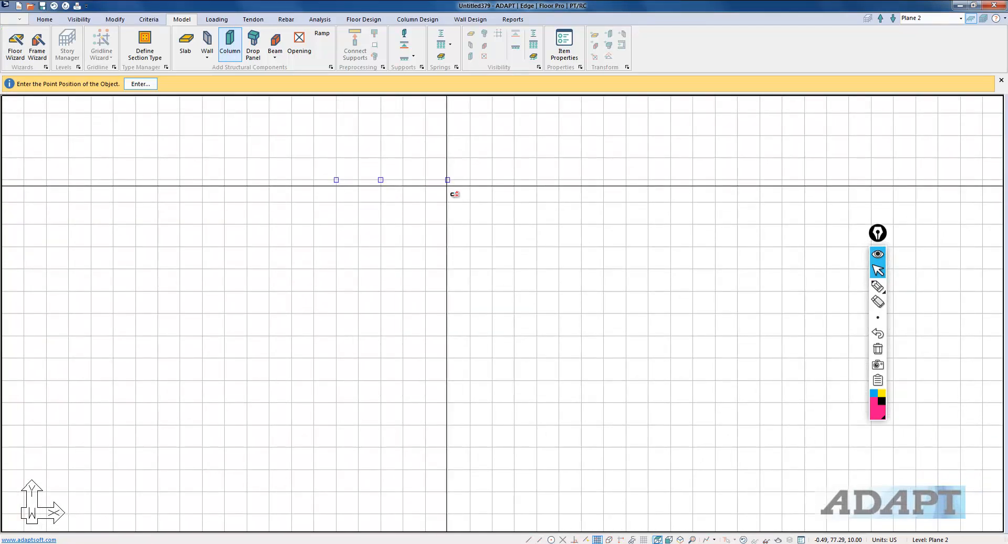
left_click(513, 185)
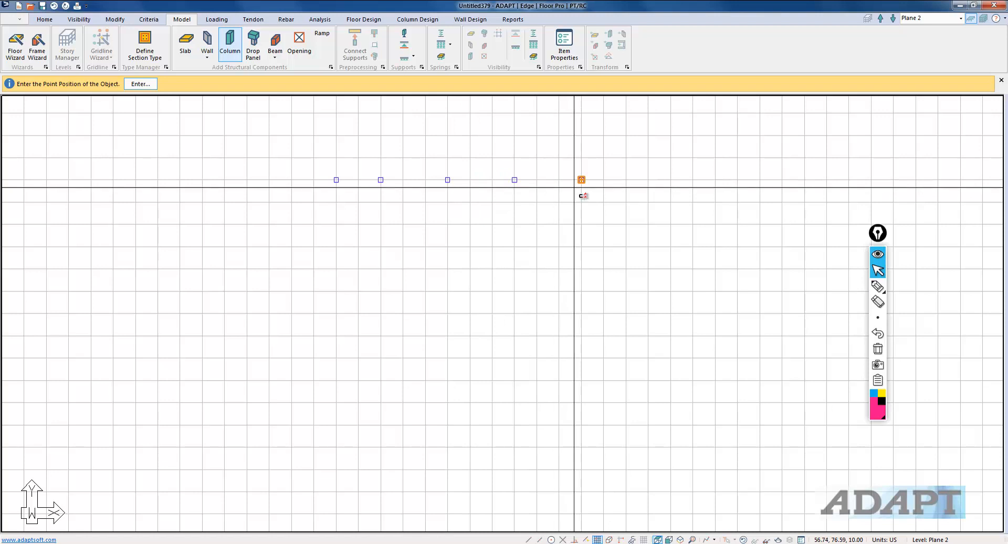
left_click(581, 184)
left_click(648, 181)
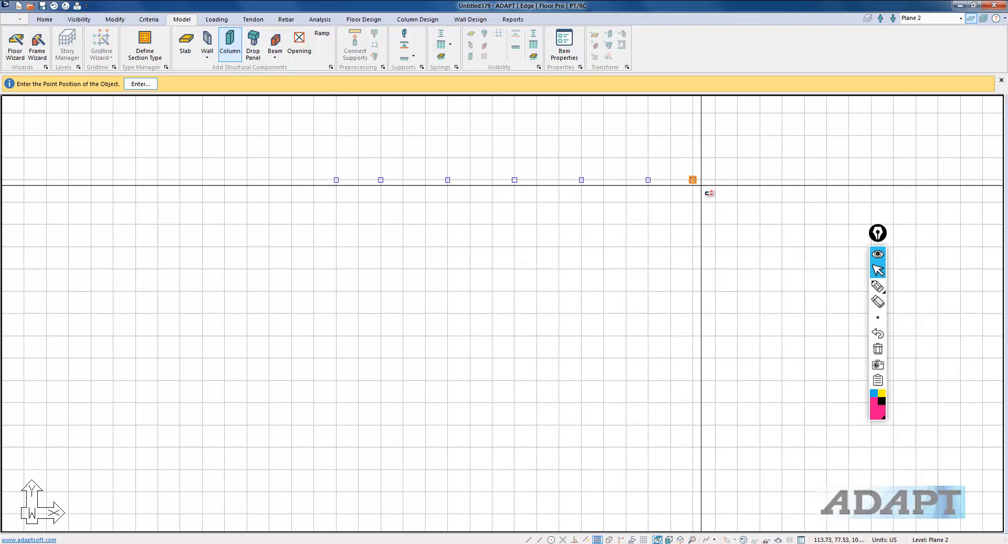
left_click(714, 179)
left_click(759, 179)
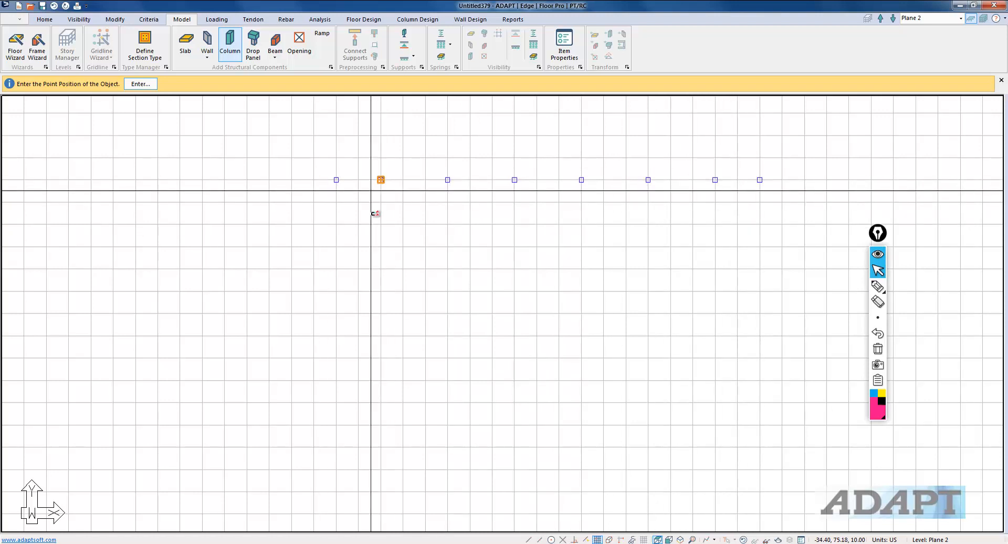
scroll(390, 201, "down", 1)
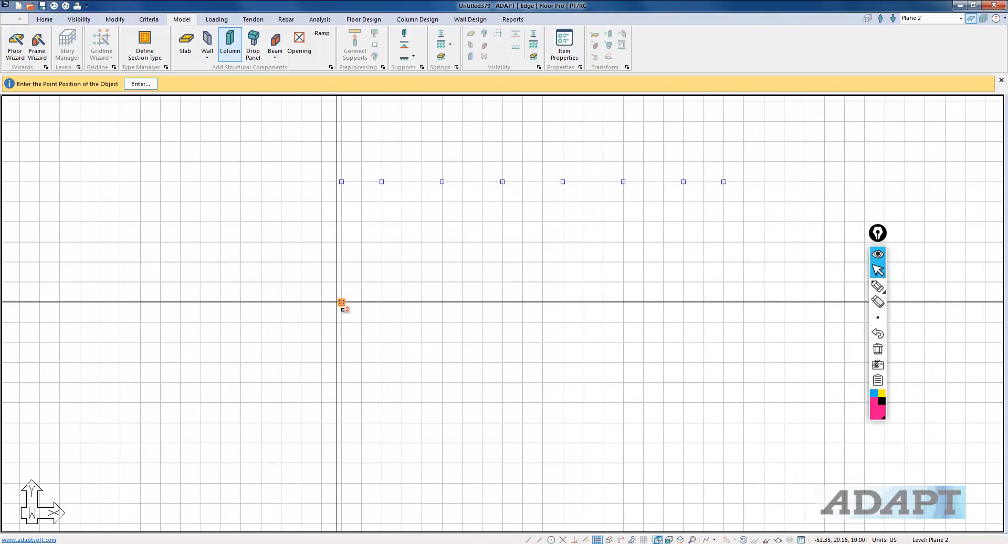
key("Escape")
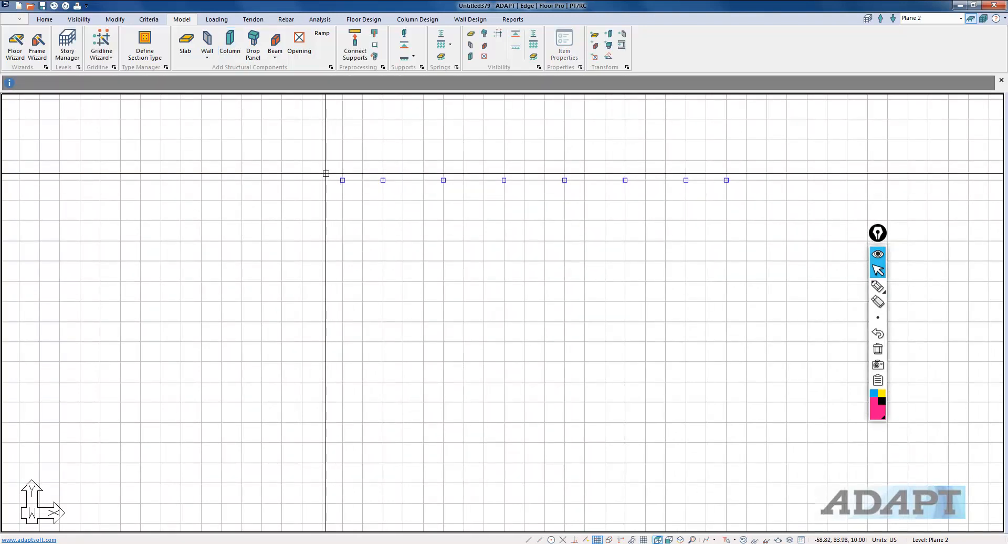
Copy the row of eight columns to two more rows below it, spaced 60 ft apart
left_click_drag(315, 162, 766, 217)
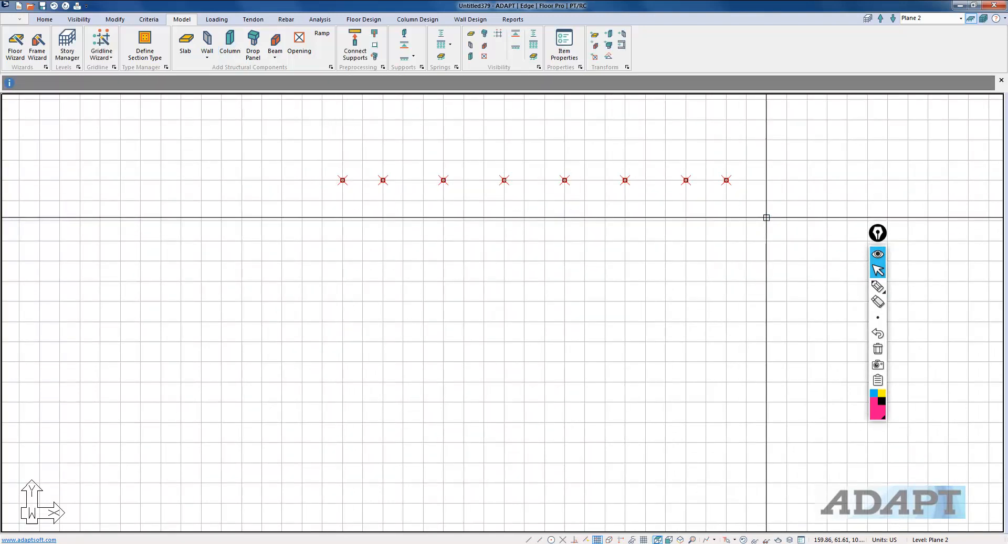
key("ctrl+v")
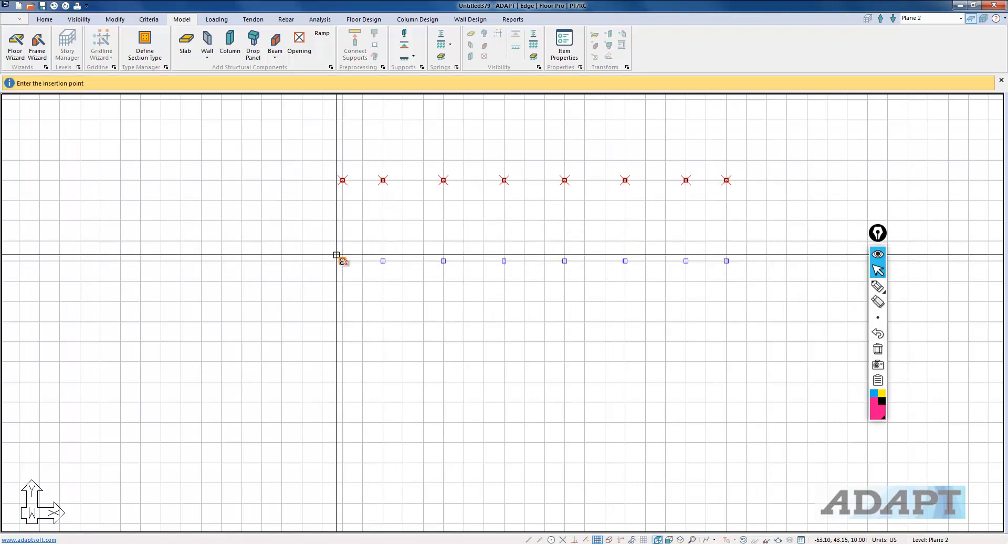
left_click(341, 296)
scroll(343, 336, "down", 1)
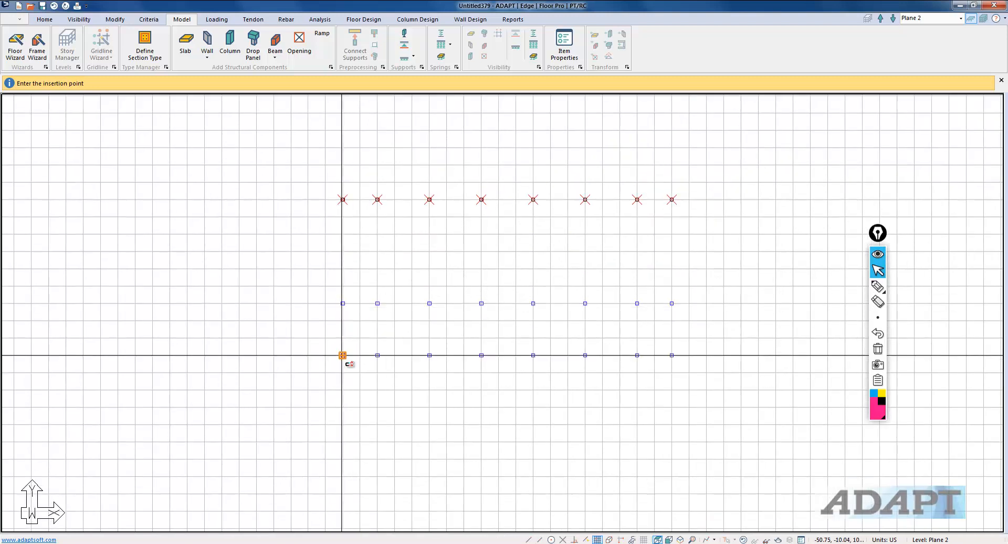
left_click(345, 404)
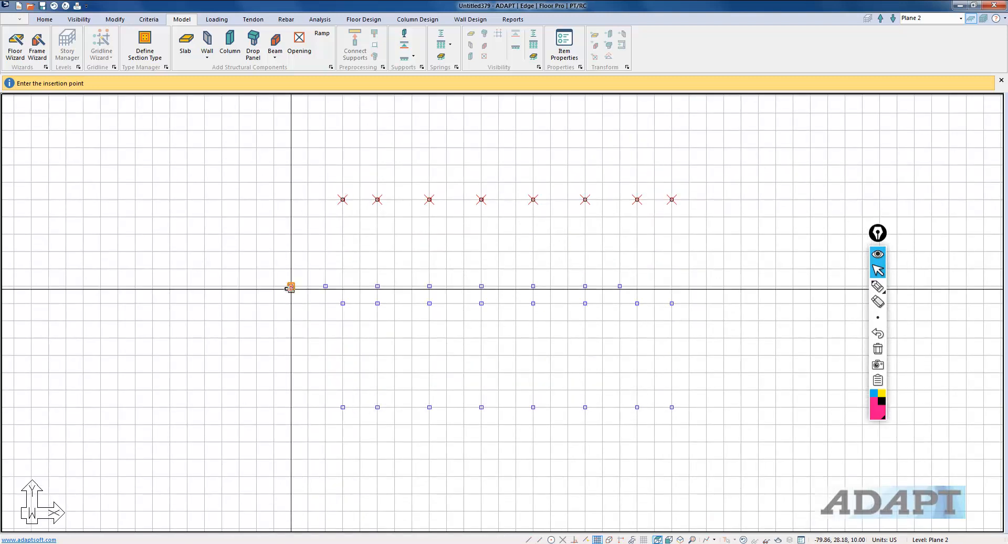
key("Escape")
Mark with the annotation pen a line and rightward arrow at the upper bay's third columns, and a leftward one at the lower bay's sixth columns
middle_click_drag(371, 235, 406, 197)
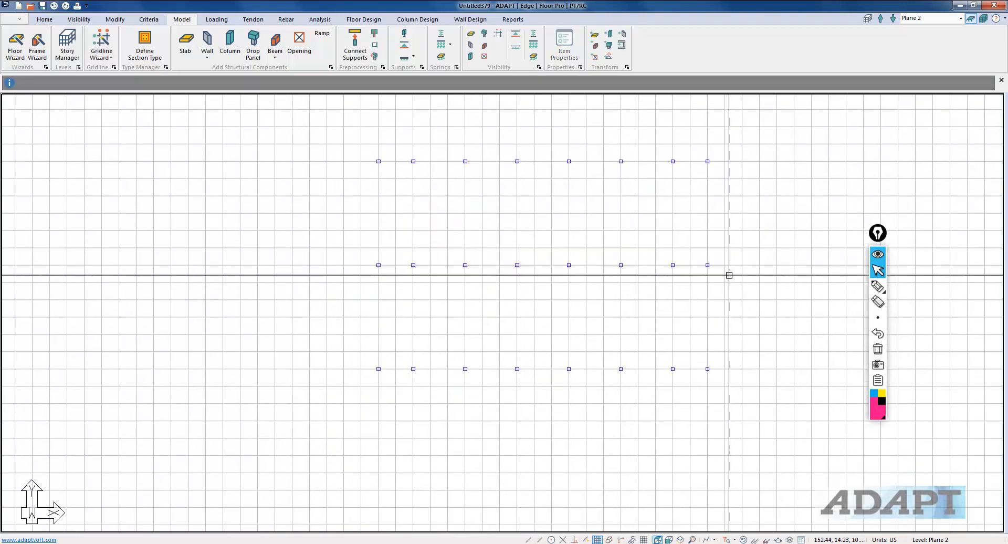
scroll(729, 274, "down", 1)
scroll(639, 190, "up", 2)
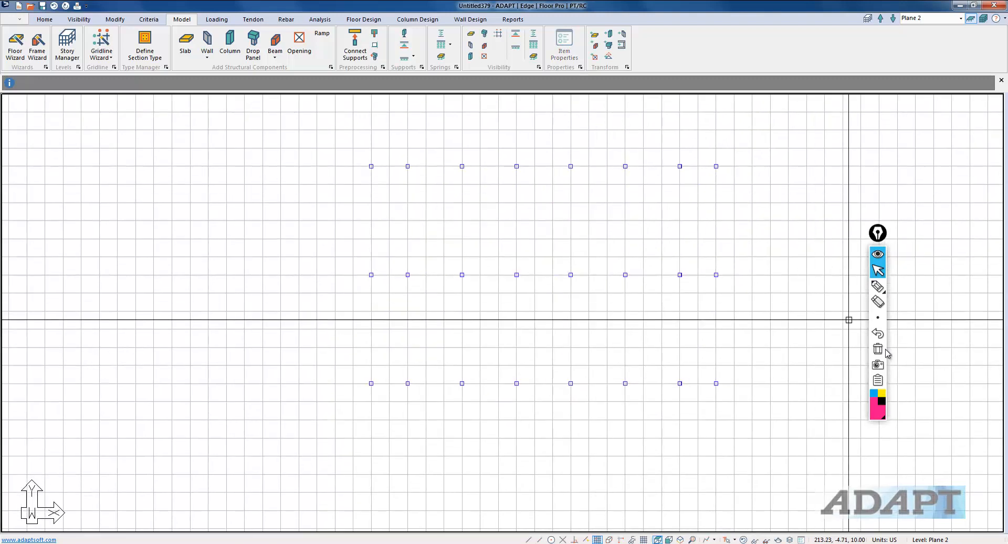
left_click(887, 289)
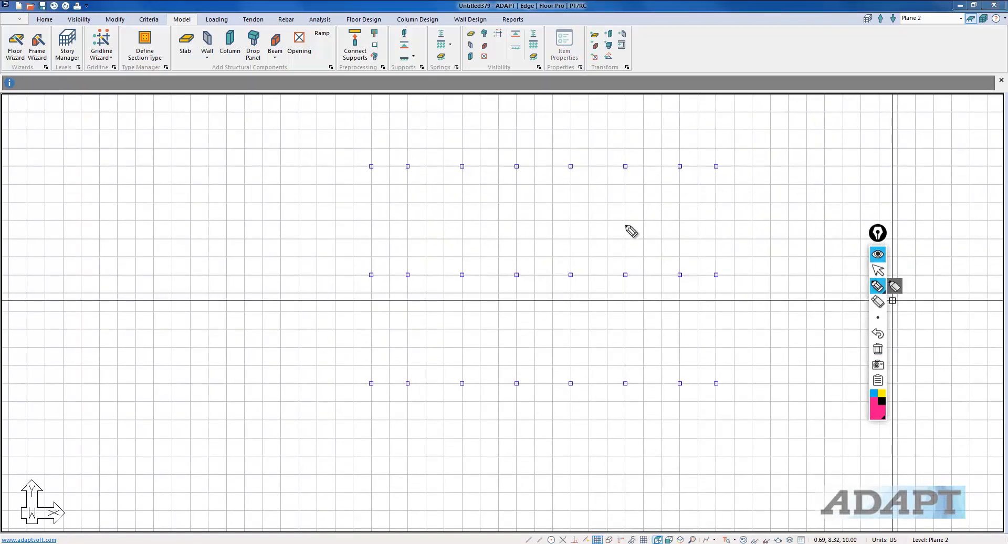
left_click_drag(462, 166, 459, 271)
mouse_move(461, 222)
left_mouse_down()
mouse_move(514, 219)
mouse_move(507, 230)
left_mouse_up()
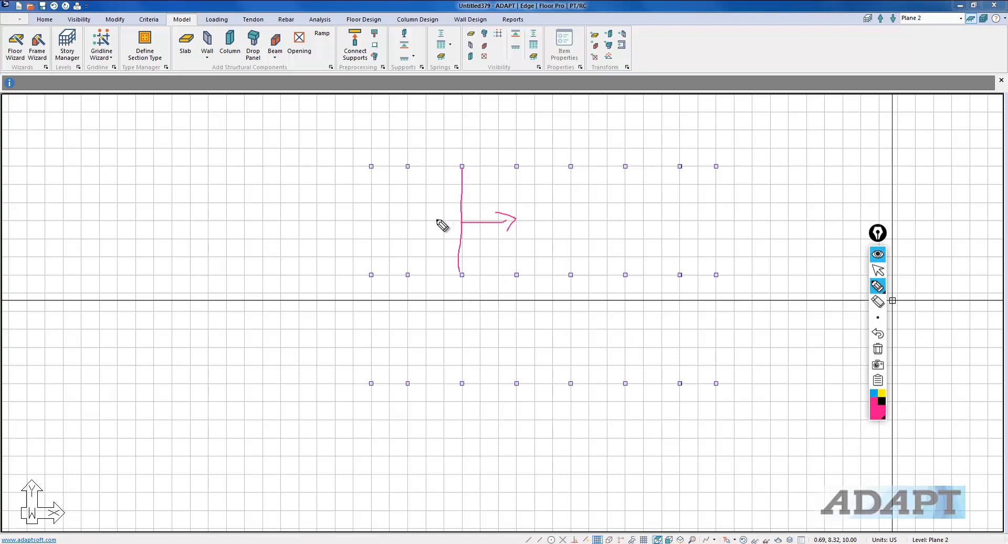
left_click_drag(626, 272, 623, 384)
mouse_move(635, 337)
left_mouse_down()
mouse_move(576, 344)
mouse_move(587, 349)
left_mouse_up()
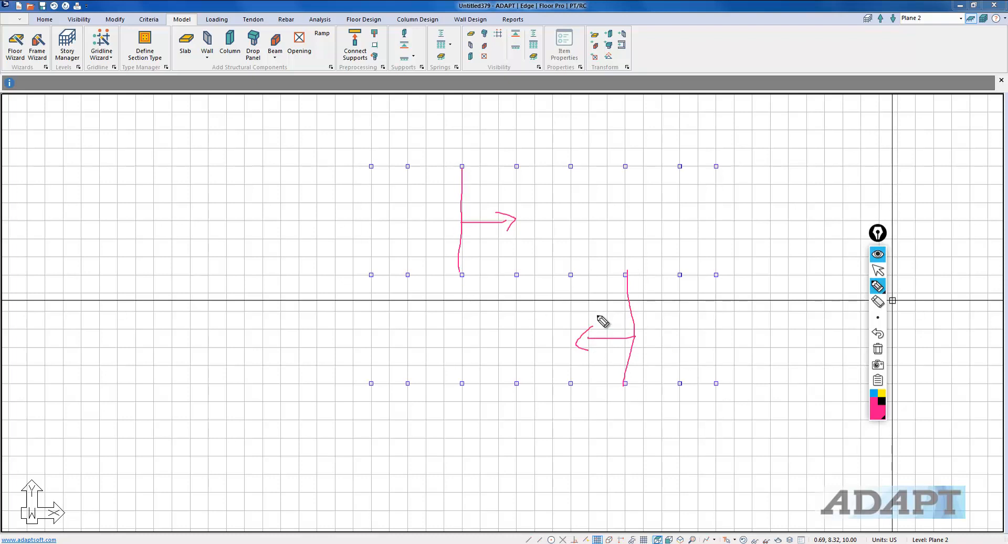
left_click(883, 271)
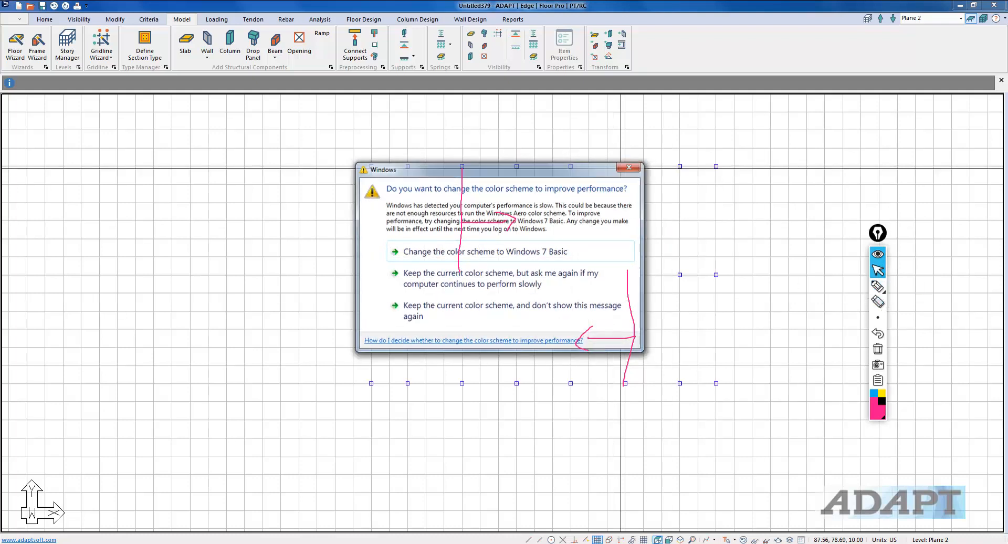
left_click(622, 168)
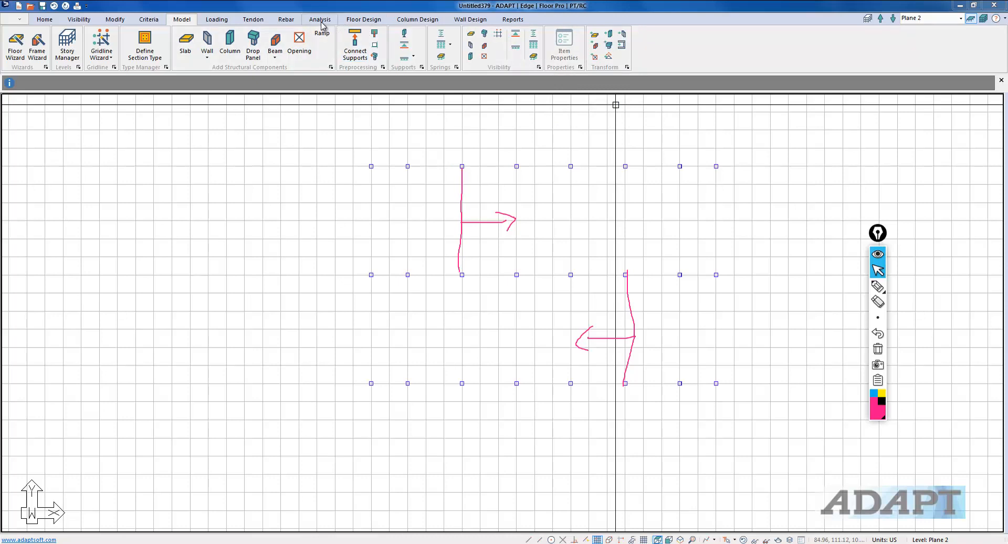
Create a rectangular slab on Plane 2 spanning all three column rows from the first to the third columns
left_click(185, 43)
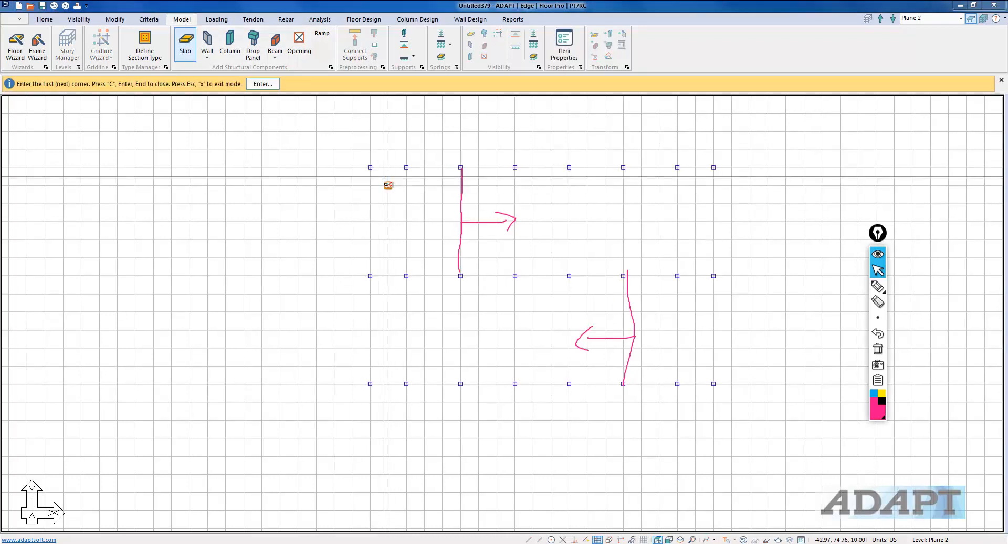
left_click(370, 167)
left_click(370, 384)
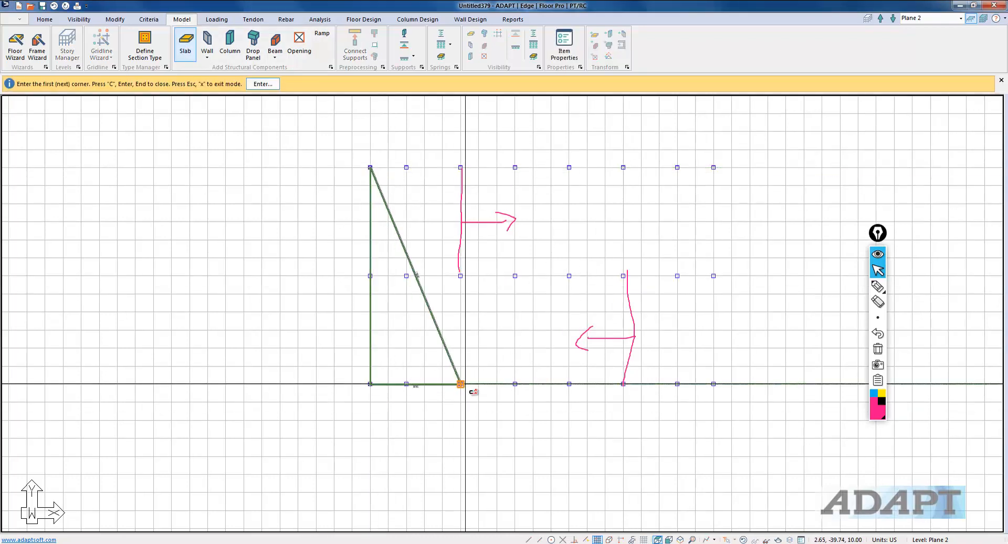
left_click(460, 384)
left_click(461, 167)
key("Return")
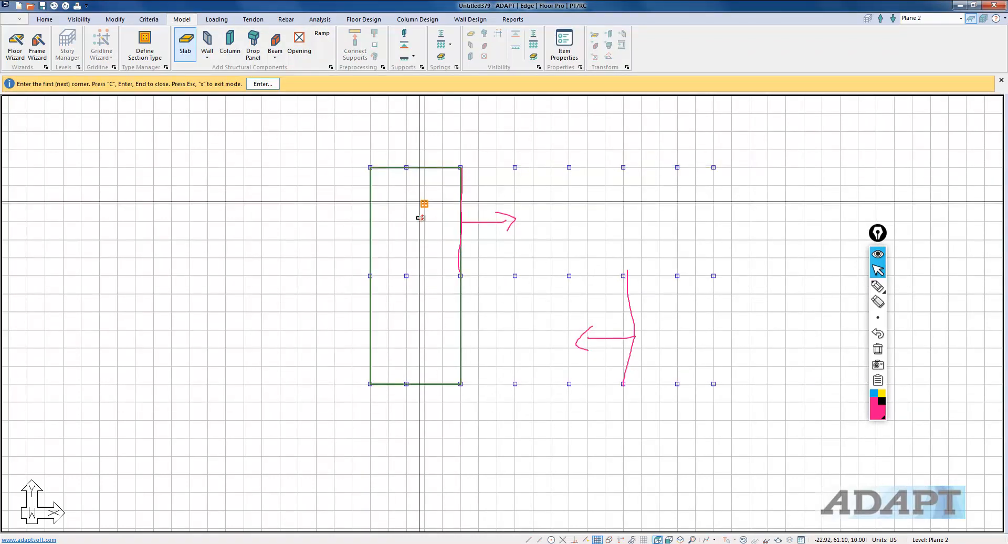
Create a second rectangular slab on Plane 2 spanning all three rows from the sixth to the eighth columns
left_click(623, 167)
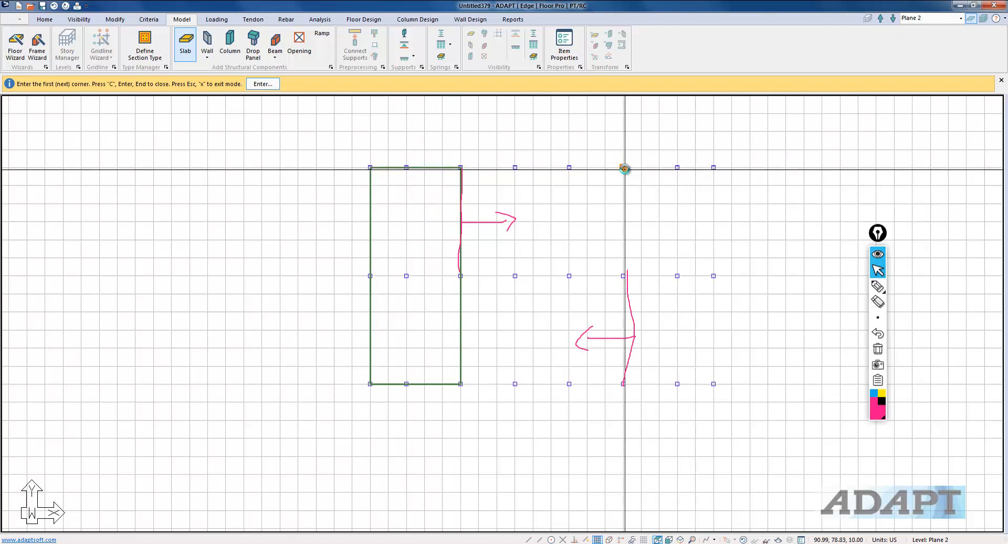
left_click(623, 384)
left_click(714, 384)
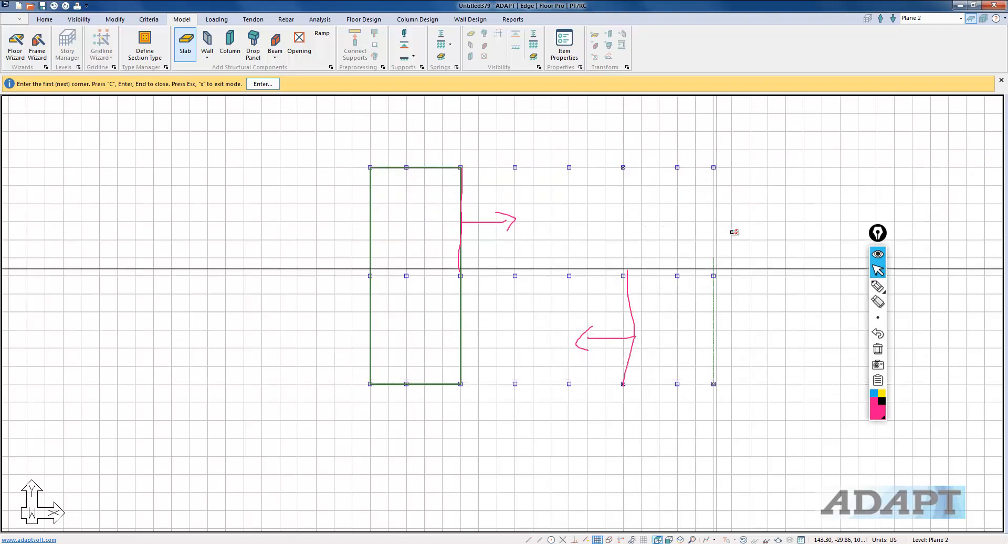
left_click(714, 168)
key("Return")
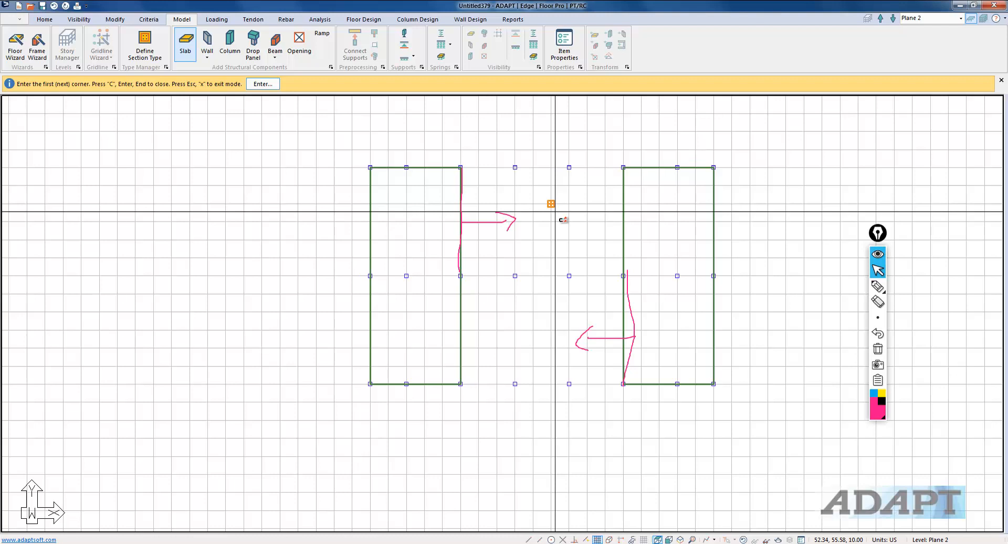
right_click(554, 189)
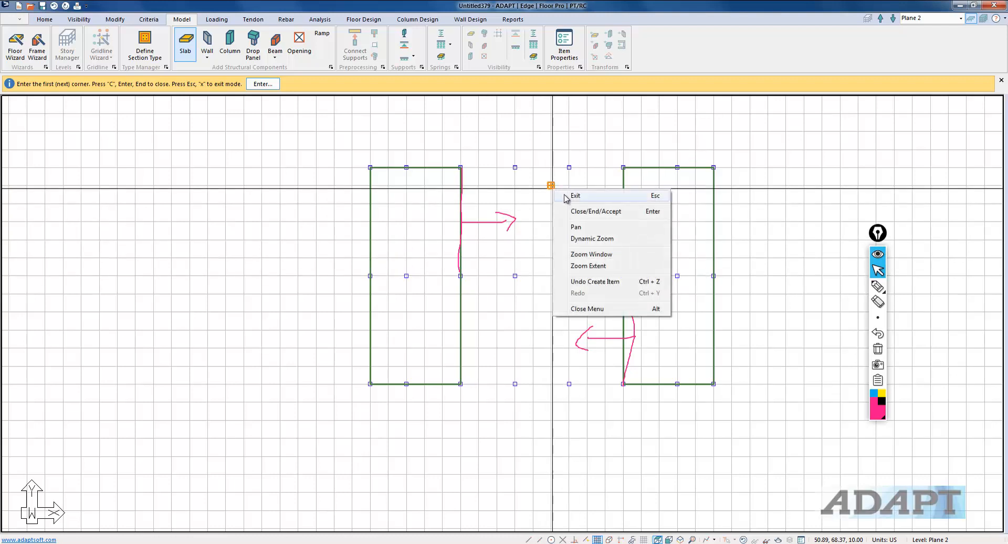
left_click(572, 195)
Clear all pen annotations from the plan
scroll(787, 331, "down", 2)
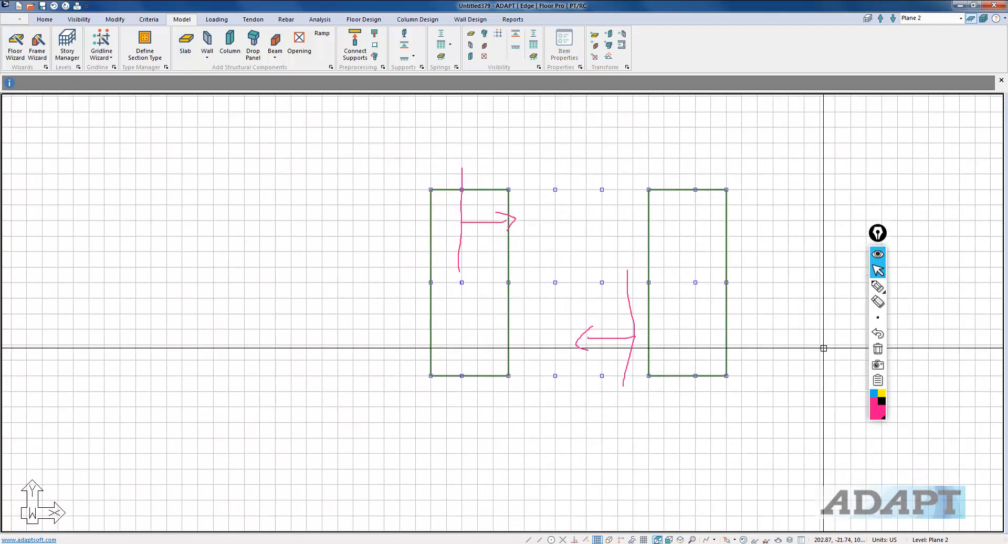
scroll(694, 386, "up", 1)
middle_click_drag(694, 386, 762, 397)
scroll(603, 340, "down", 2)
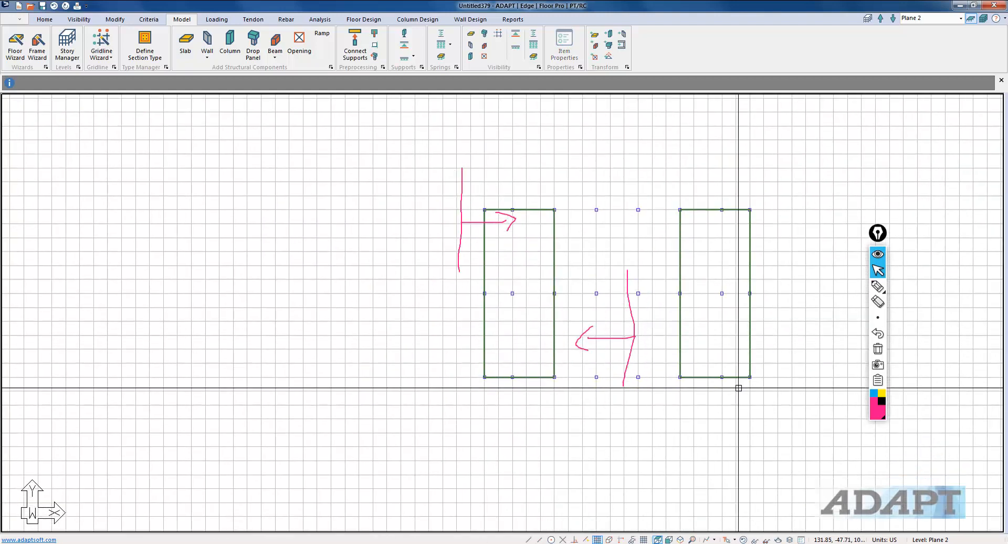
left_click(877, 349)
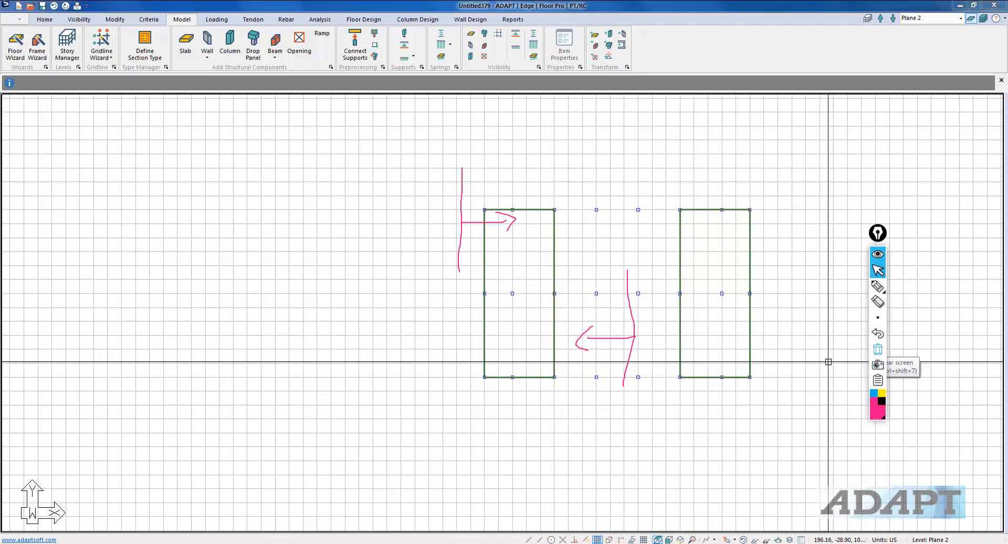
Copy all slabs and columns on Plane 2 vertically up to the existing Planes 3, 4 and 5
left_click_drag(780, 402, 389, 162)
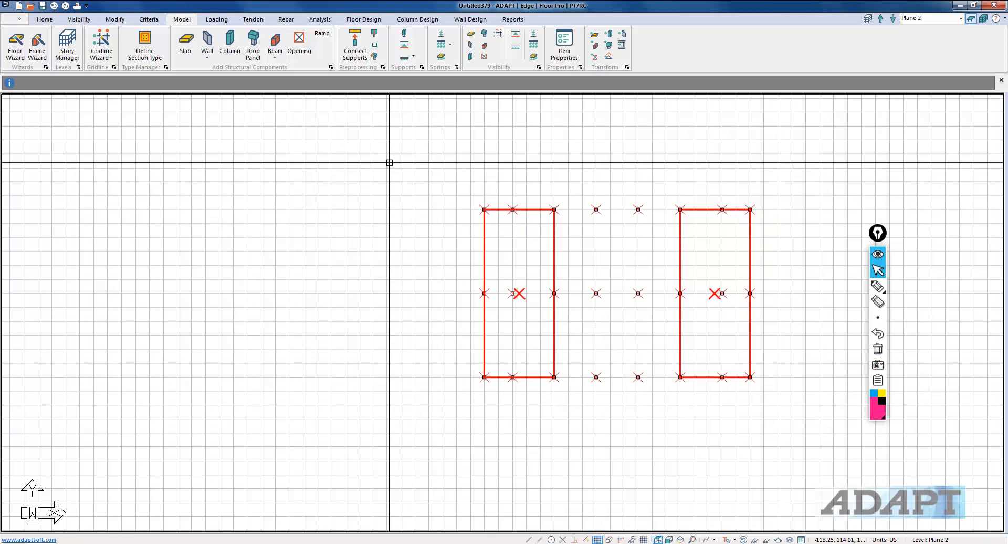
left_click(115, 19)
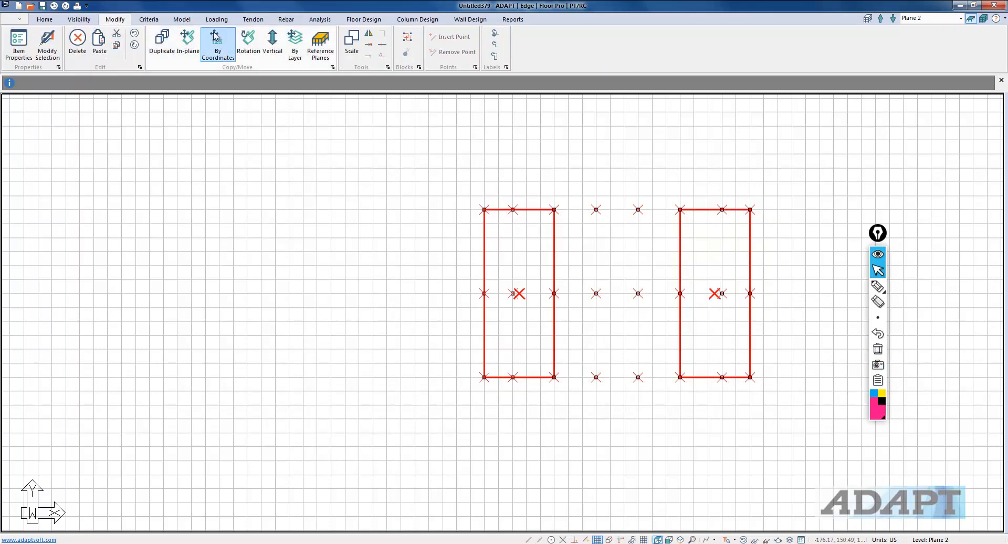
left_click(273, 42)
left_click(490, 271)
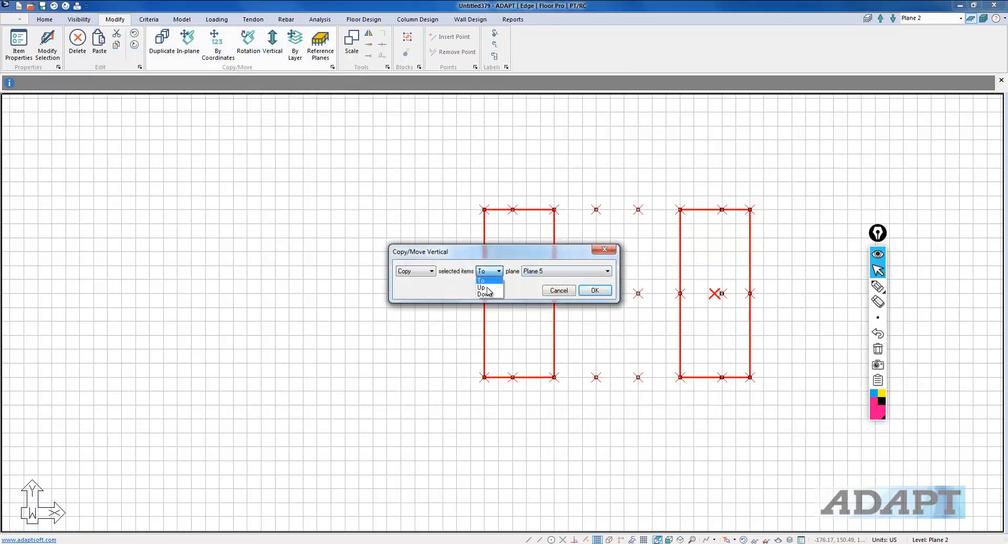
left_click(484, 287)
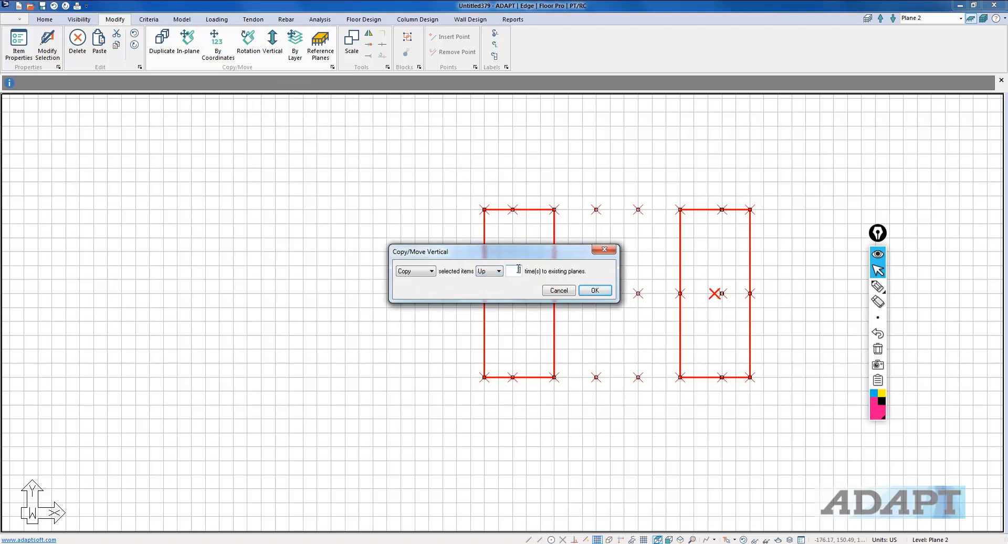
left_click(594, 292)
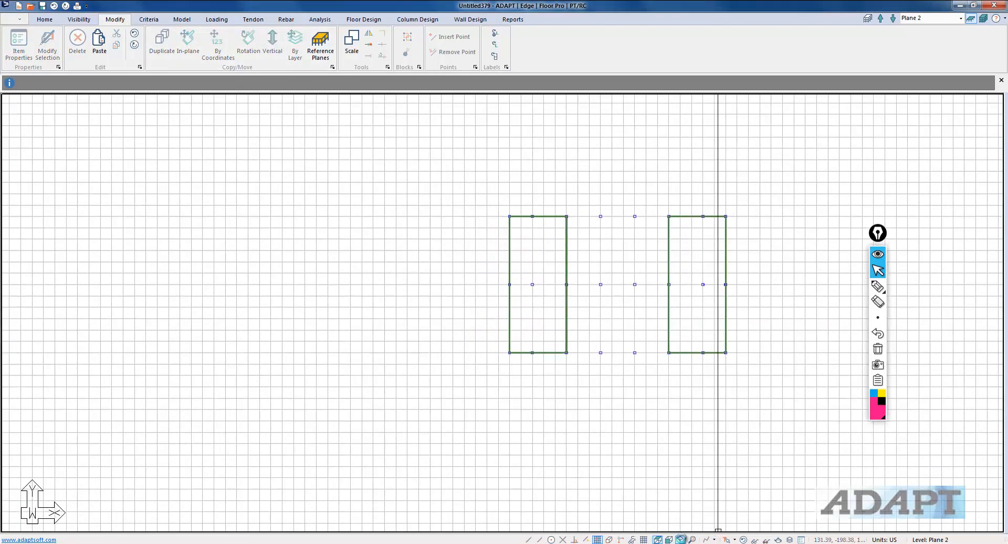
View the slabs and columns of all levels in isometric view
left_click(681, 539)
scroll(663, 473, "up", 1)
scroll(384, 304, "up", 1)
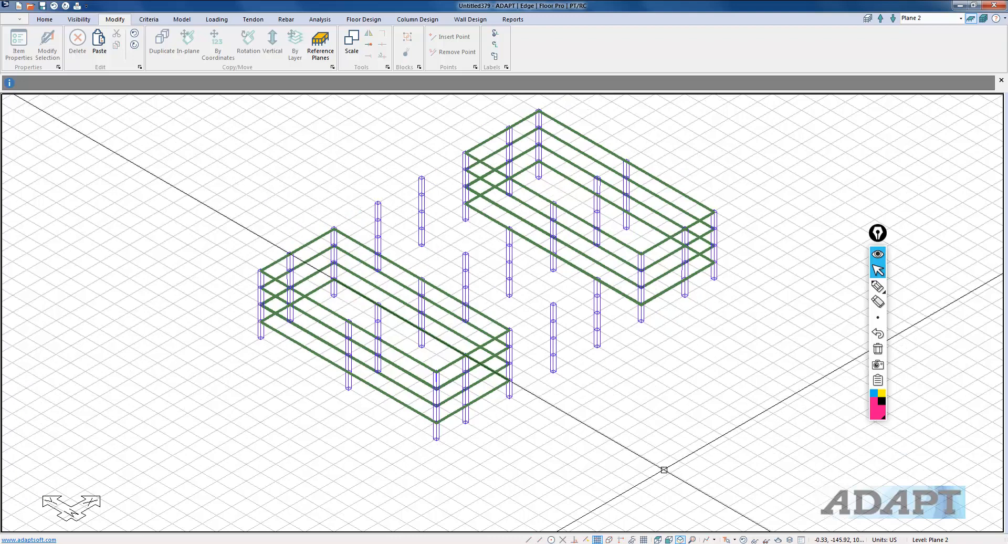
Hide the grid and show only the current level, Plane 2, in isometric view
left_click(658, 539)
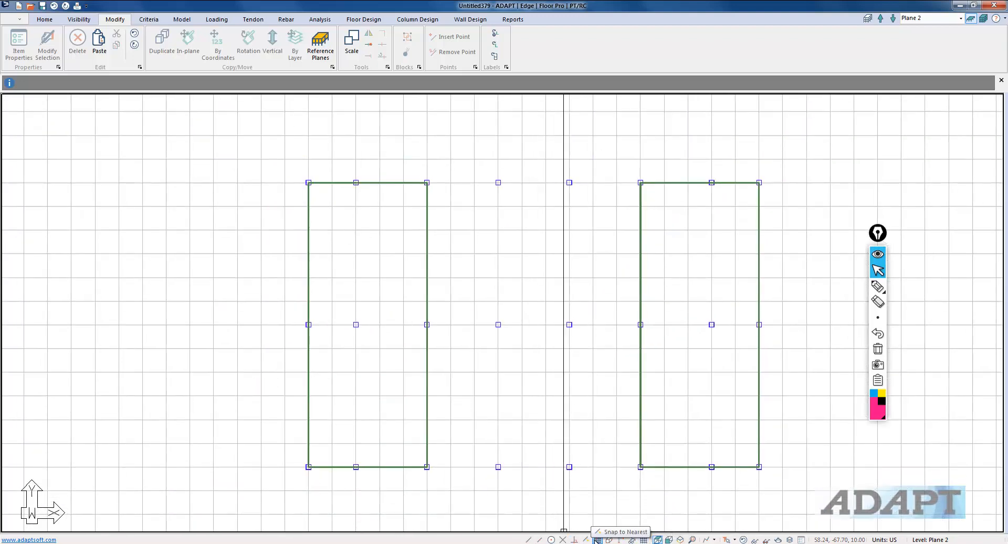
left_click(597, 540)
scroll(575, 258, "down", 1)
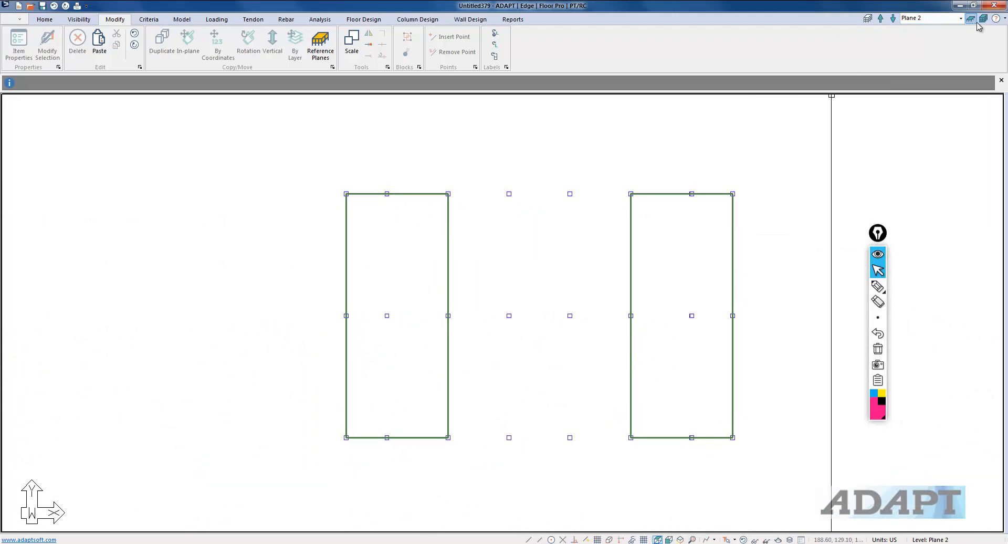
scroll(671, 191, "down", 1)
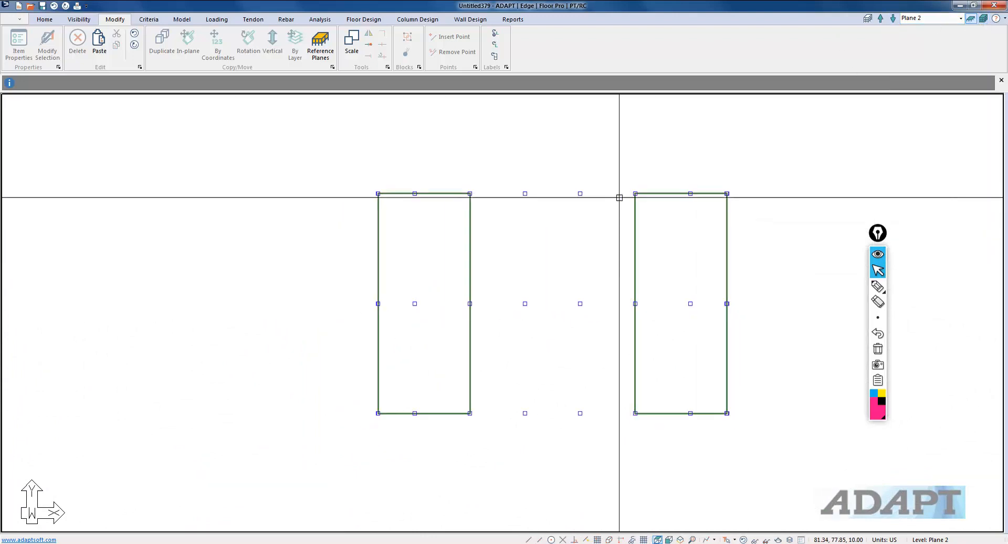
left_click(680, 540)
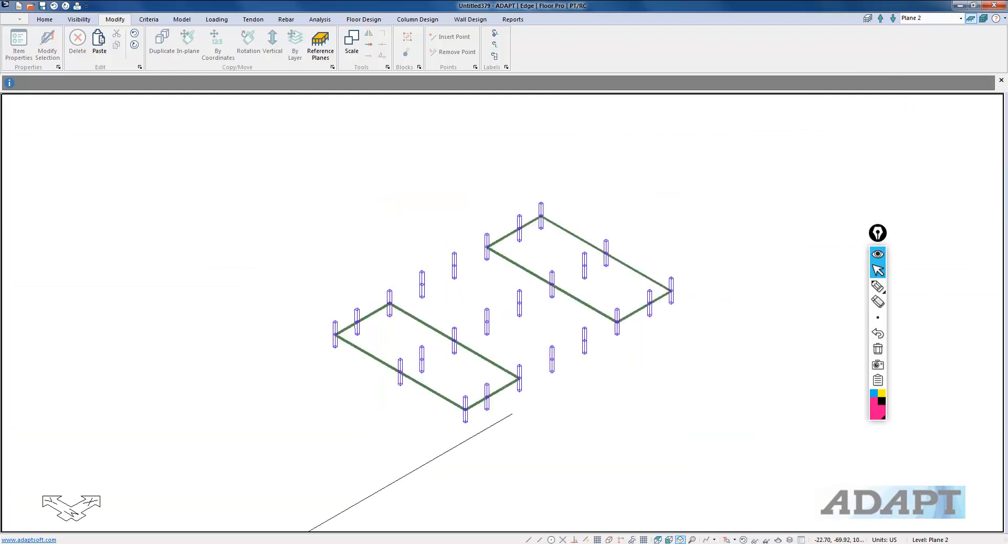
Model a ramp in the upper bay from Plane 2 at the third columns down to Base at the sixth columns
left_click(181, 20)
left_click(323, 33)
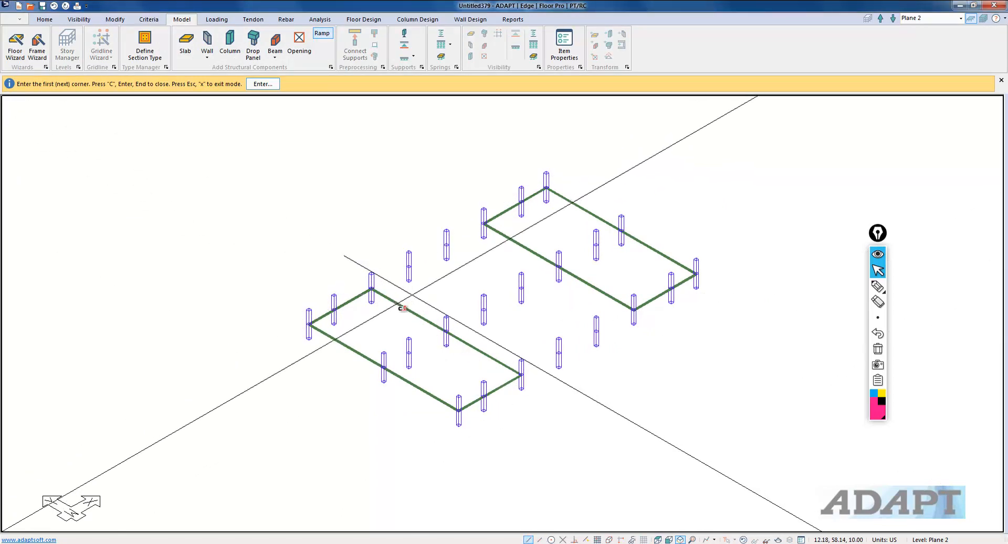
left_click(371, 289)
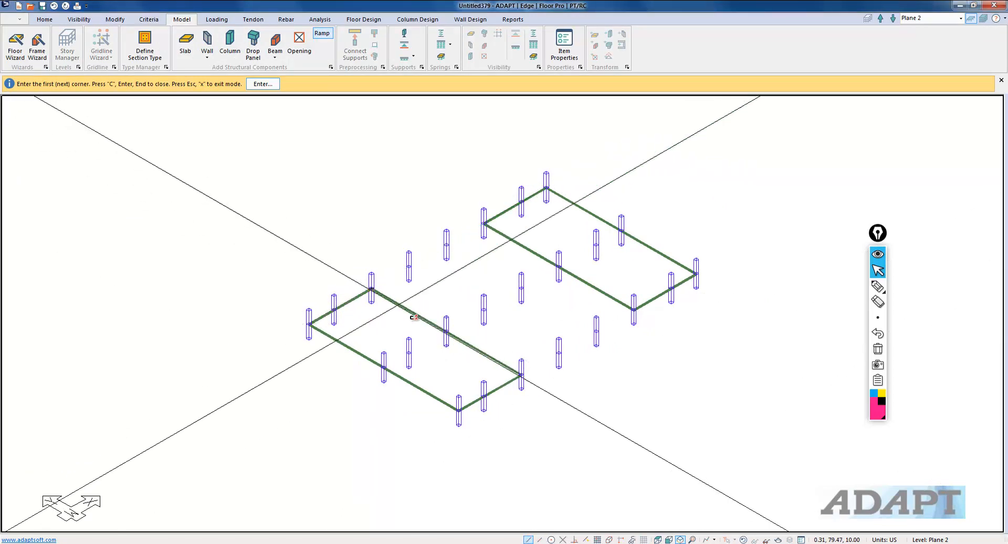
left_click(446, 332)
left_click(558, 266)
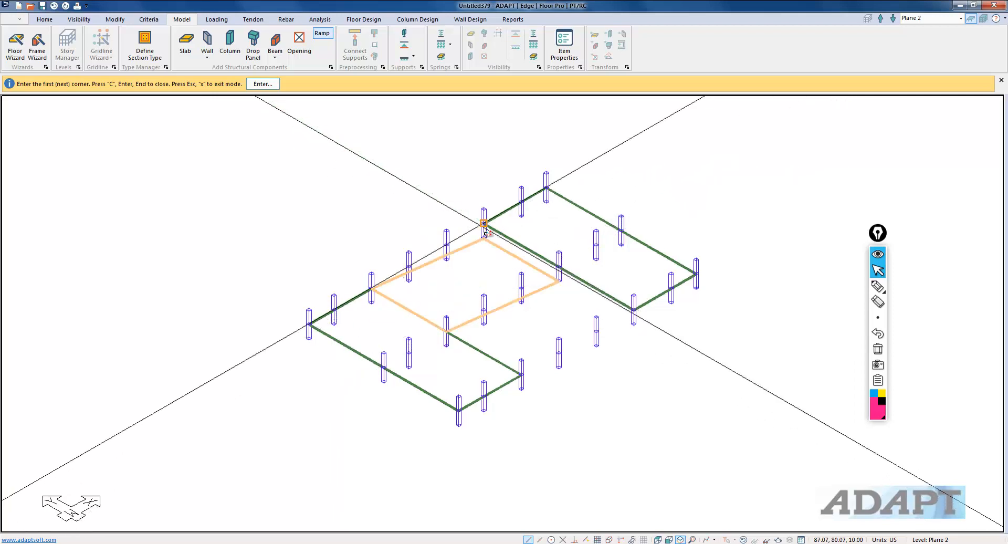
left_click(483, 223)
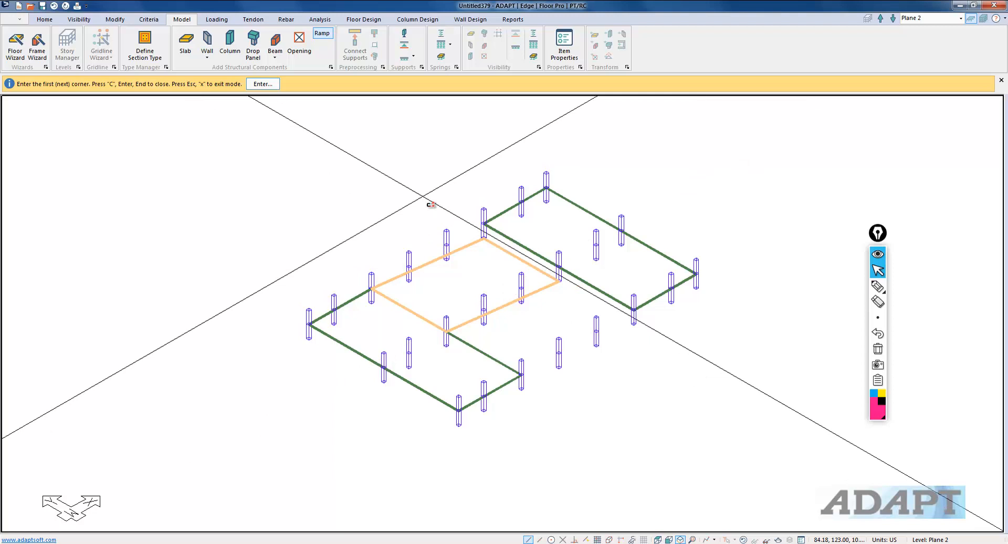
key("Escape")
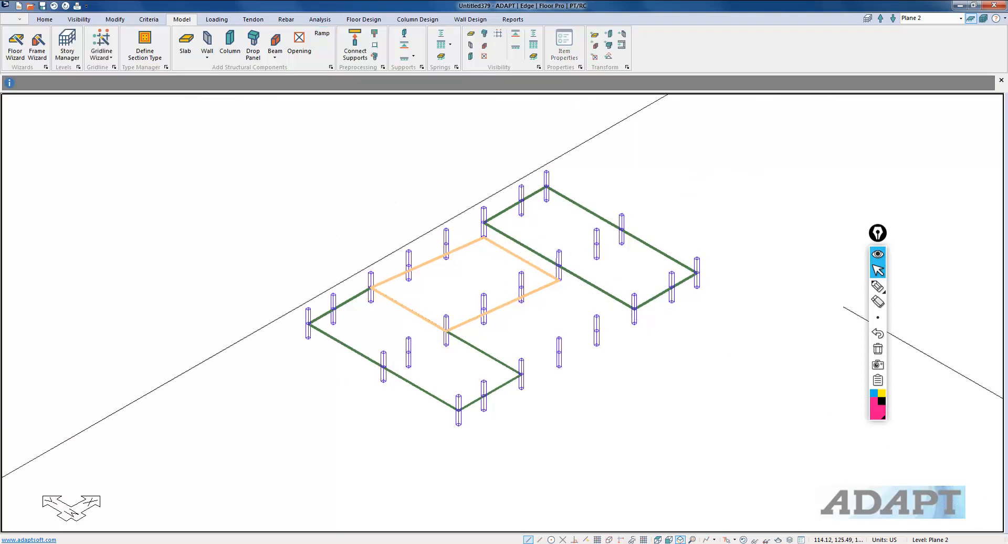
On Plane 3, model a ramp in the lower bay from the sixth columns down to Plane 2 at the third columns
left_click(881, 19)
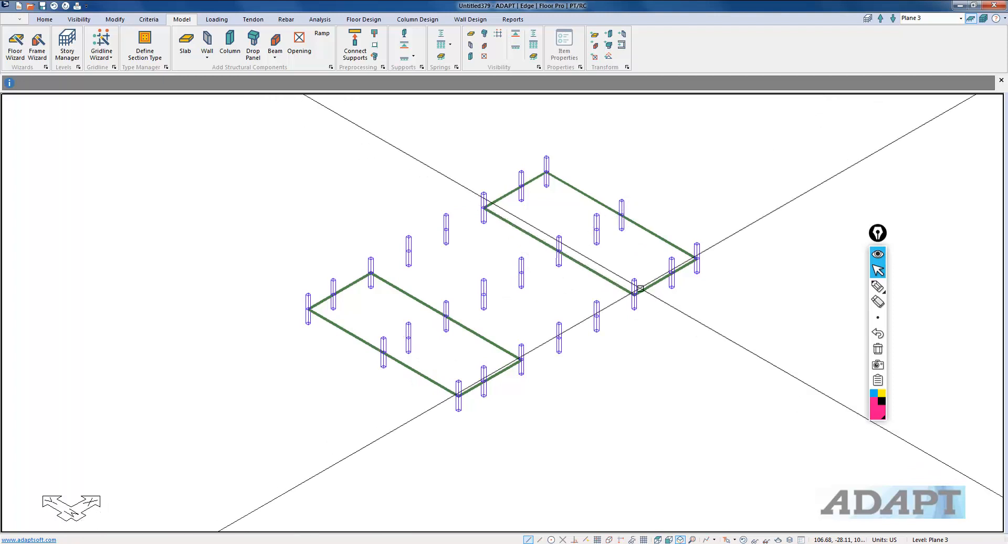
left_click(329, 36)
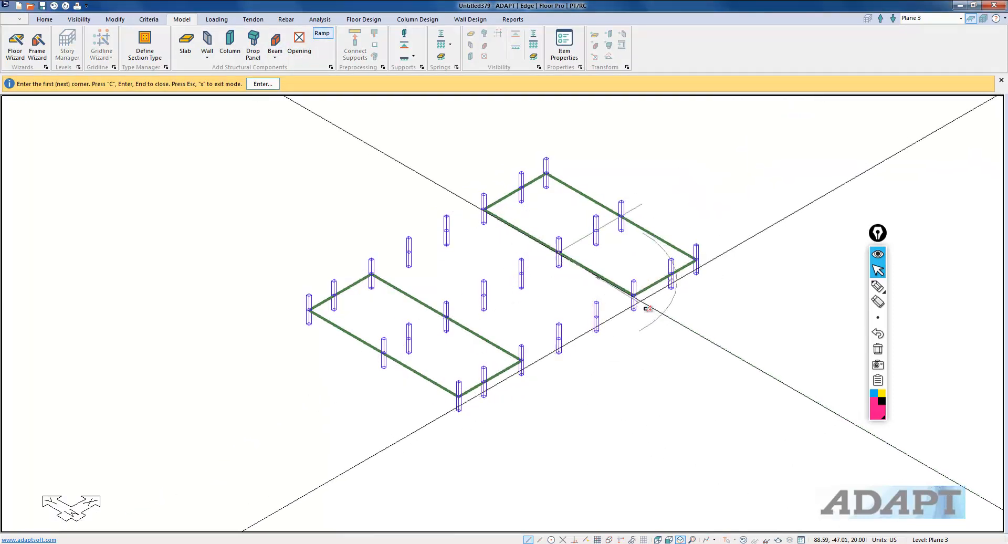
left_click(634, 296)
left_click(522, 367)
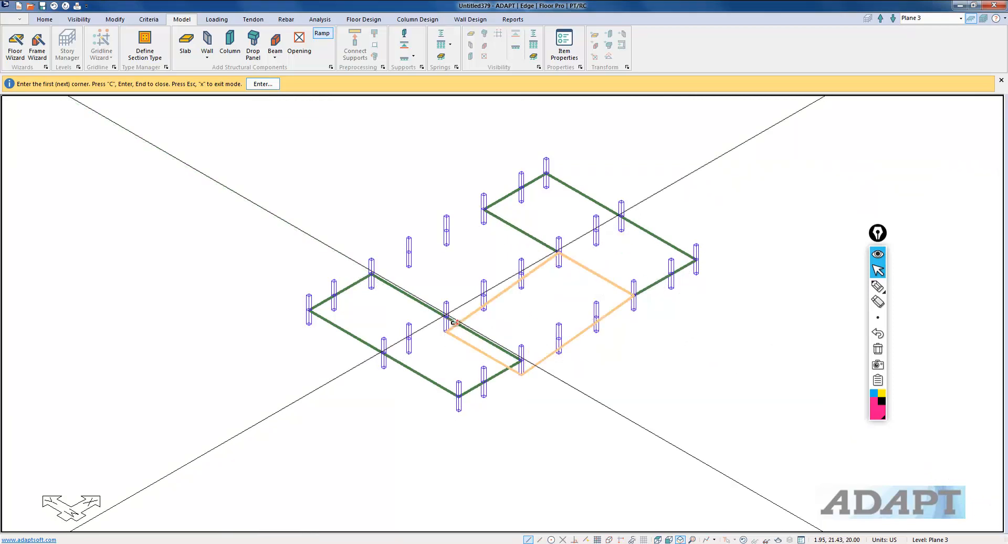
left_click(447, 331)
key("Return")
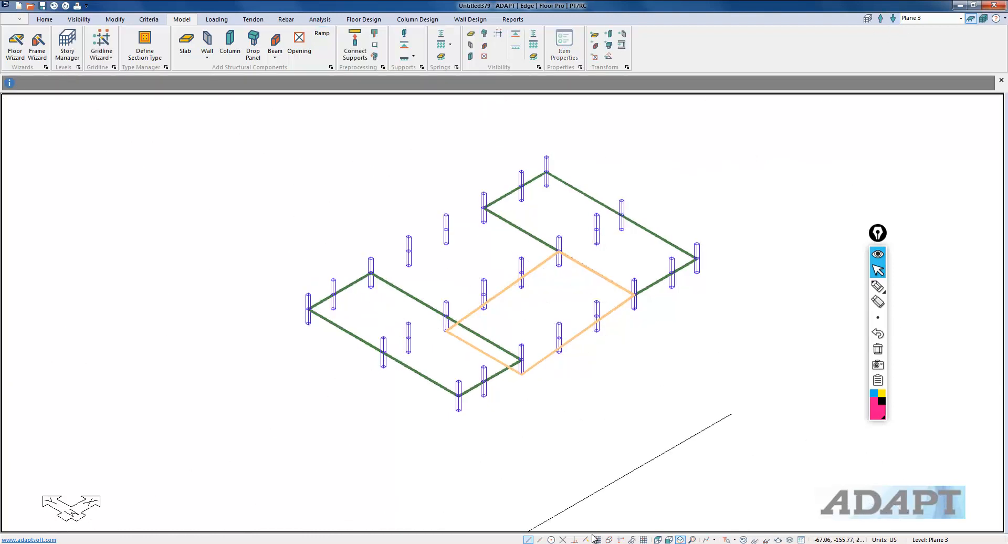
Examine the slopes of both ramps in elevation, with all levels from Base to Plane 5 shown
left_click(670, 539)
scroll(583, 406, "down", 4)
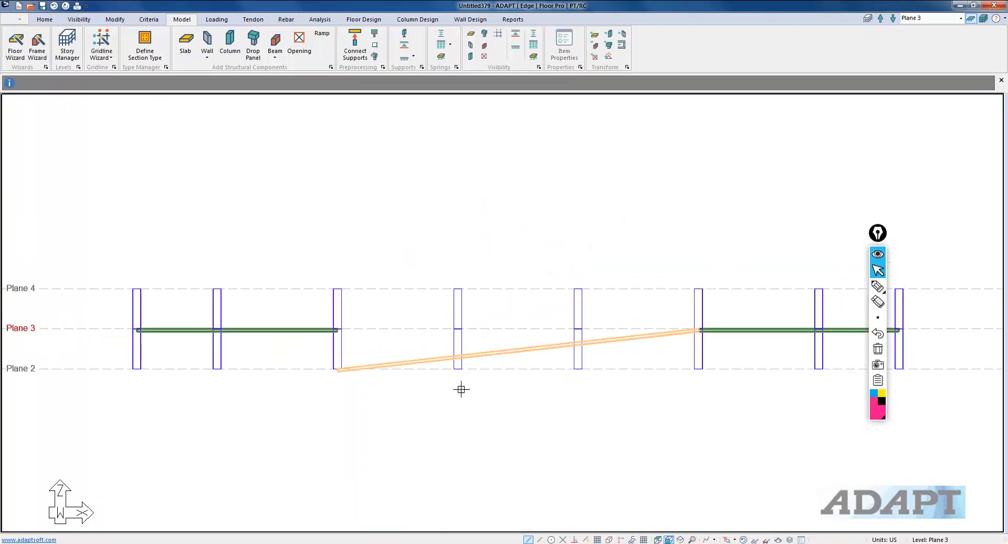
scroll(462, 429, "up", 3)
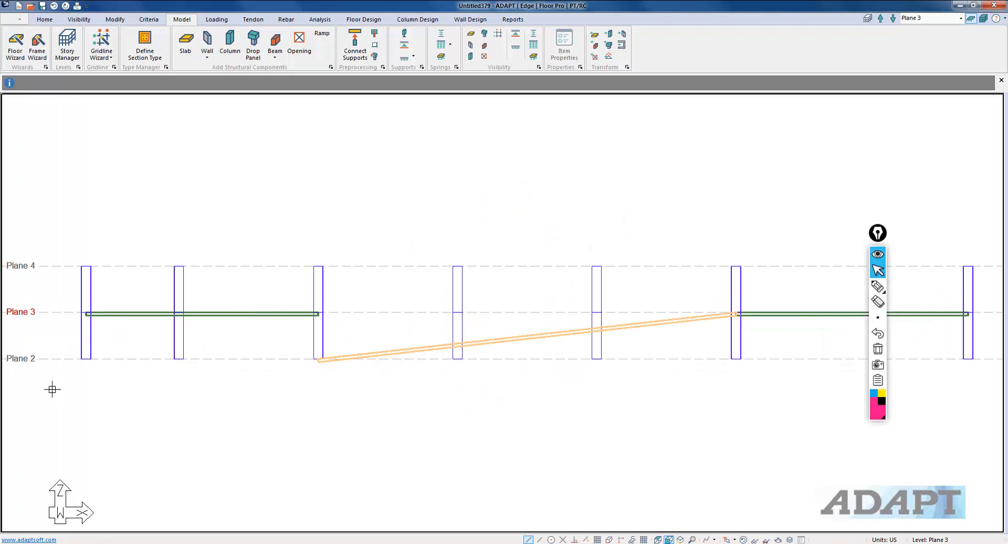
left_click(972, 19)
scroll(448, 387, "down", 1)
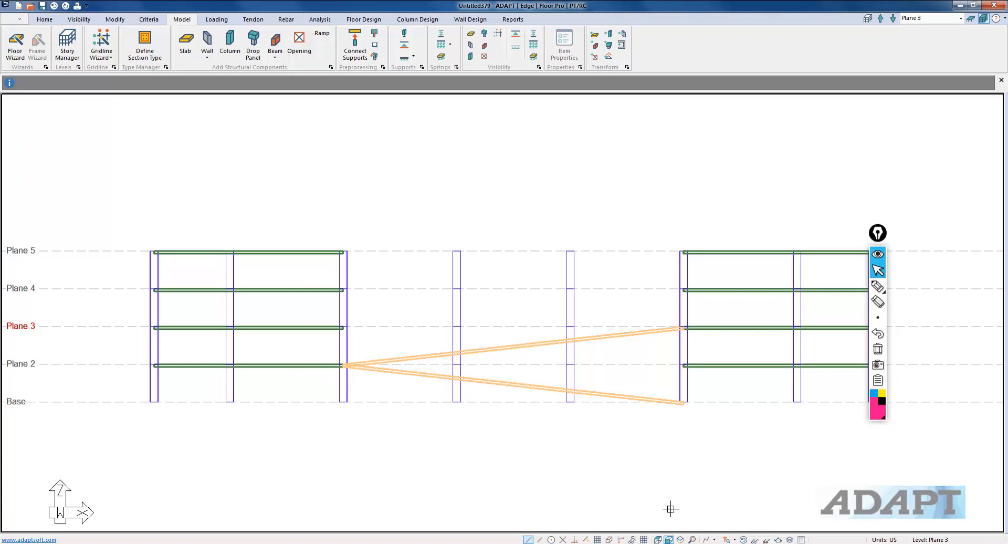
View both ramps in isometric across all levels and return the display to Plane 3 only
left_click(681, 539)
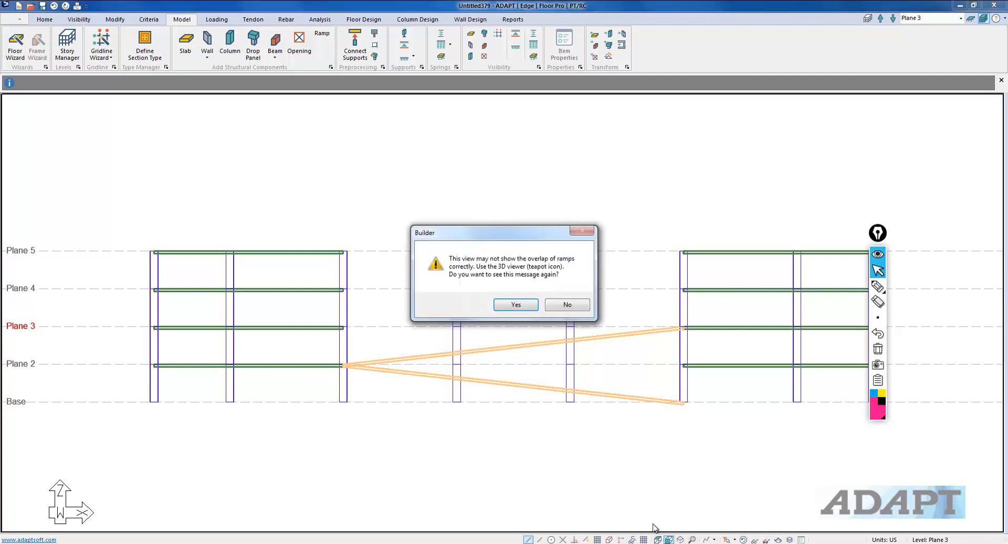
left_click(522, 310)
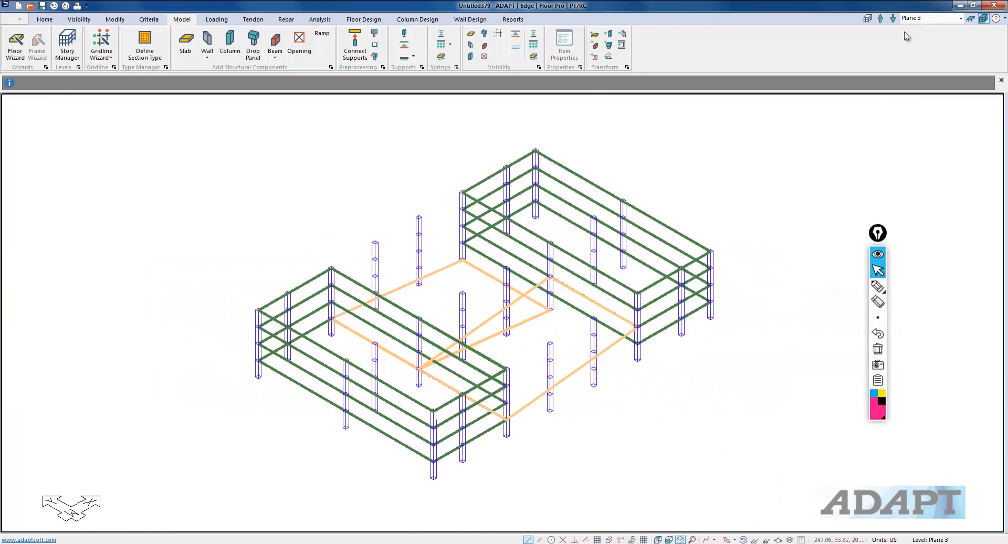
left_click(971, 18)
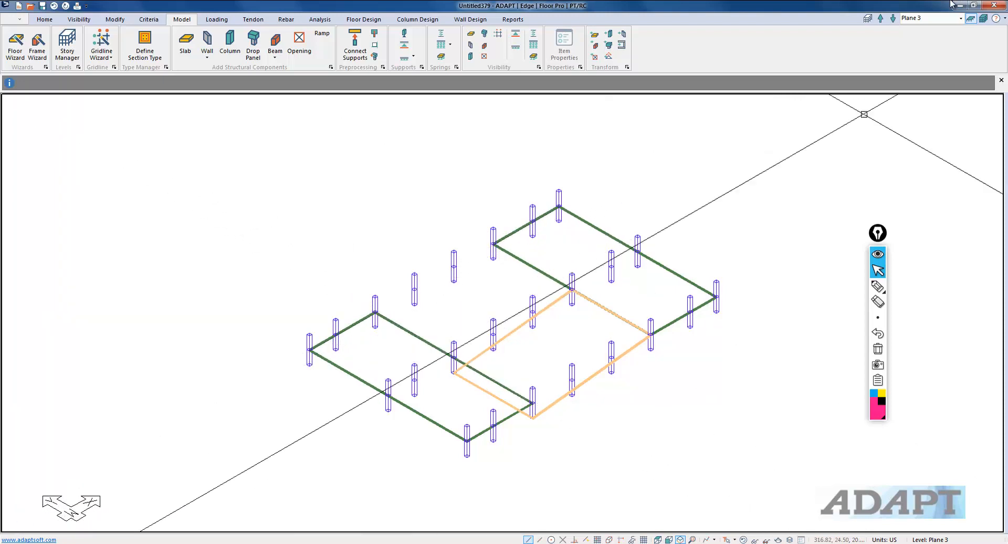
On Plane 4, model a ramp in the upper bay from the sixth columns down to Plane 3 at the third columns
left_click(881, 20)
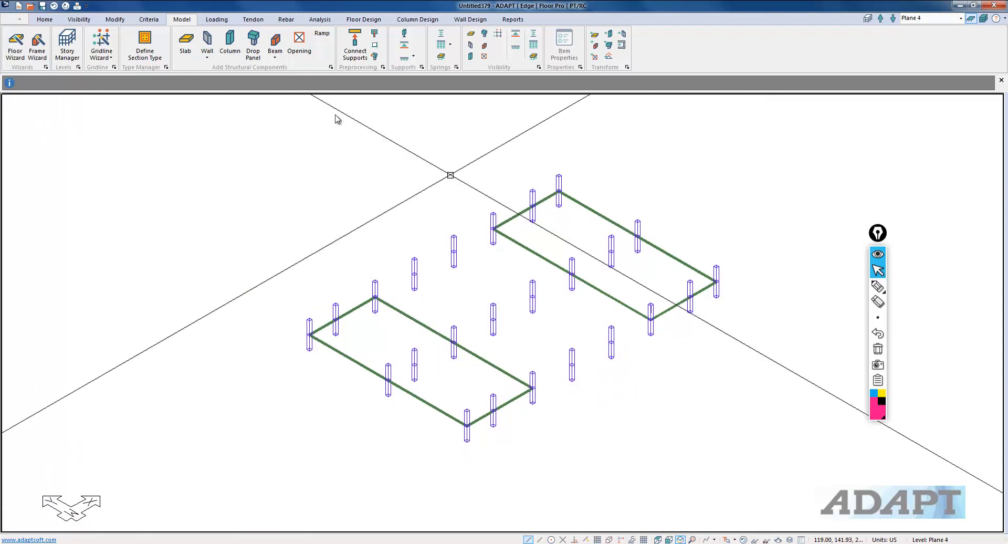
left_click(322, 33)
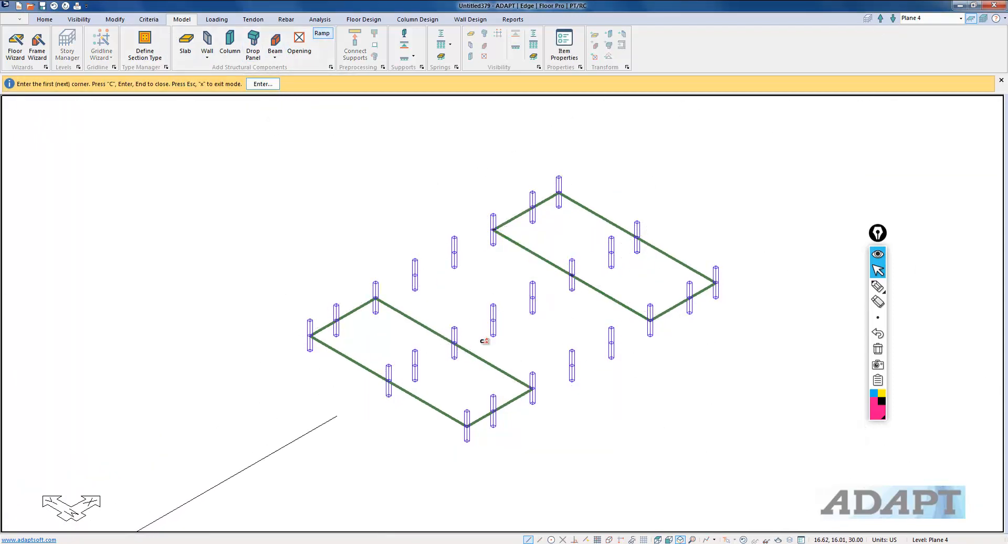
left_click(494, 230)
left_click(572, 274)
left_click(454, 359)
left_click(376, 312)
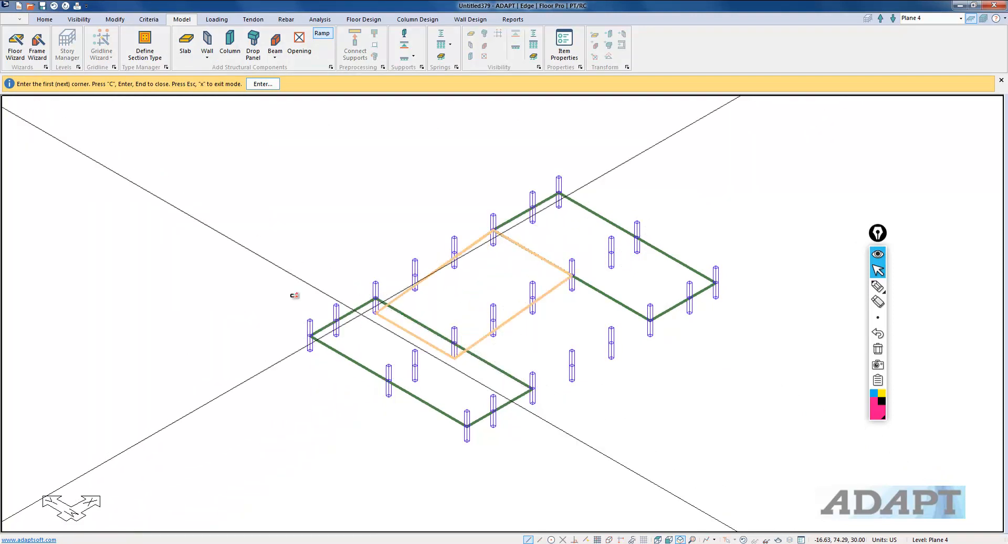
right_click(286, 195)
left_click(301, 200)
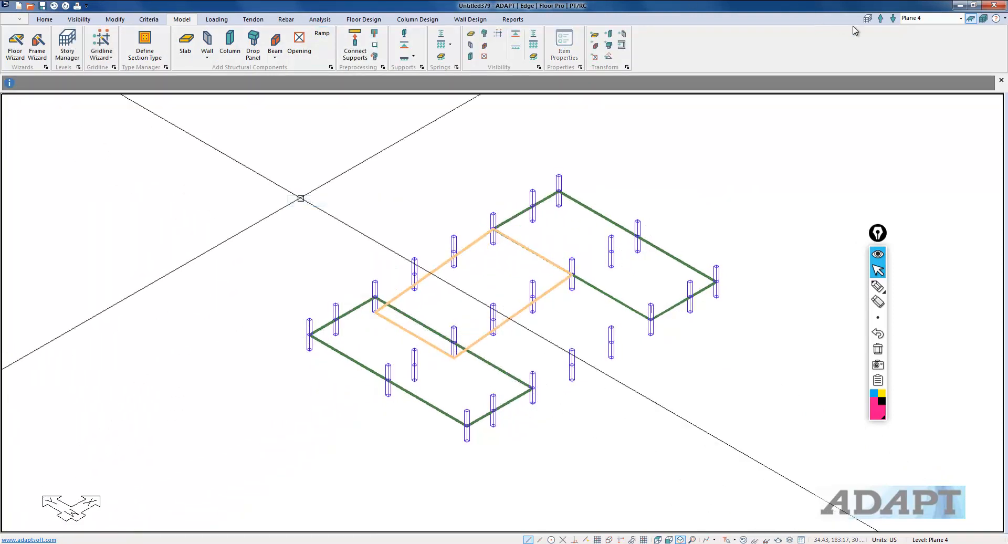
On Plane 5, model a ramp in the lower bay from the sixth columns down to Plane 4 at the third columns
left_click(881, 21)
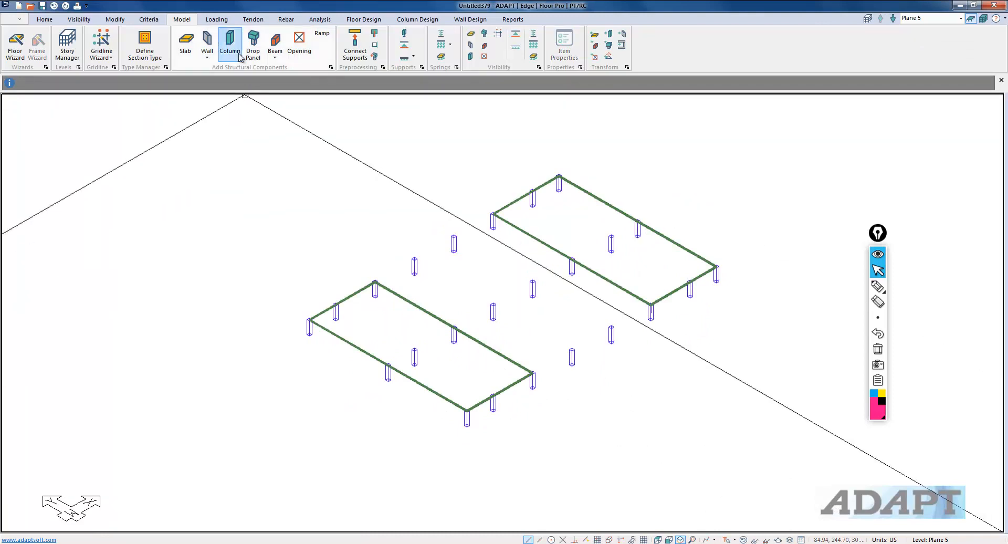
left_click(319, 34)
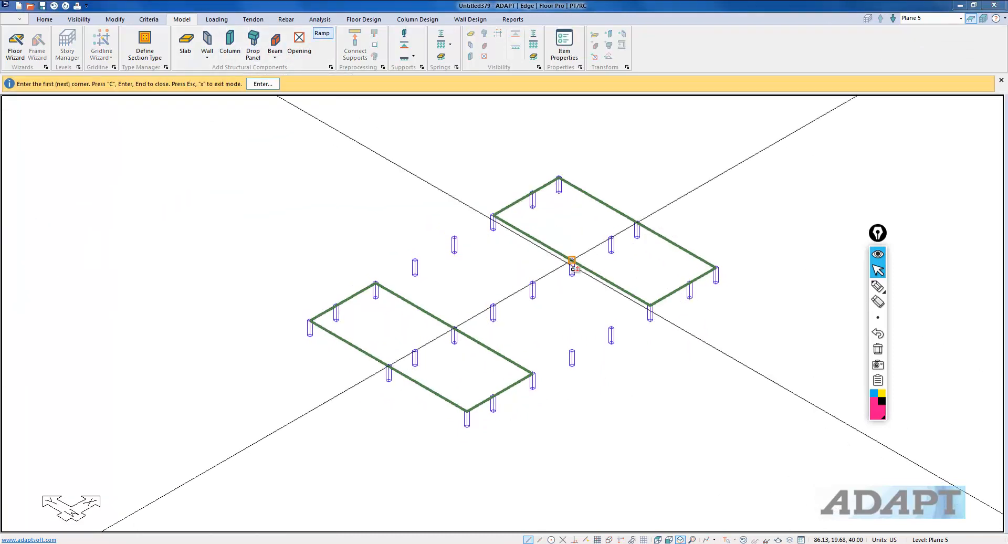
left_click(646, 302)
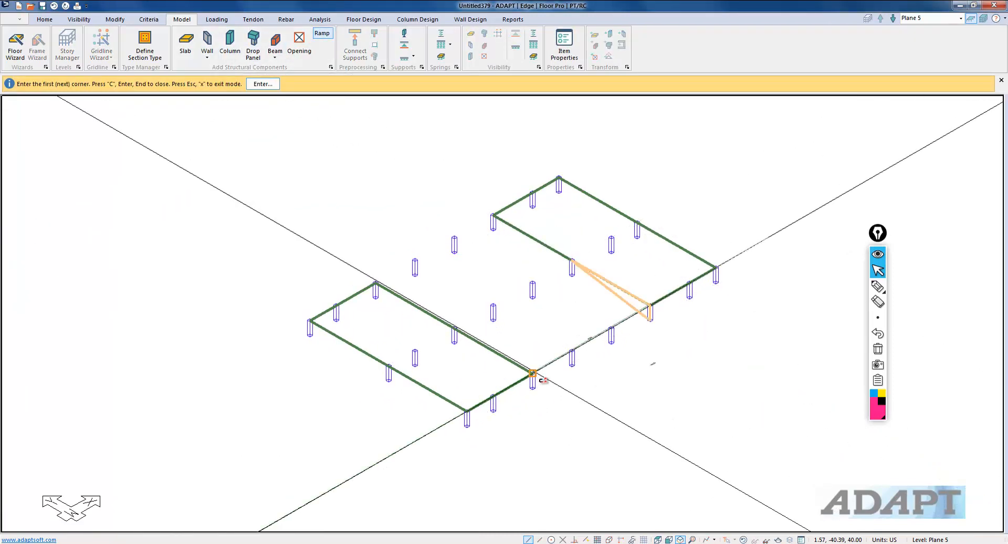
left_click(534, 374)
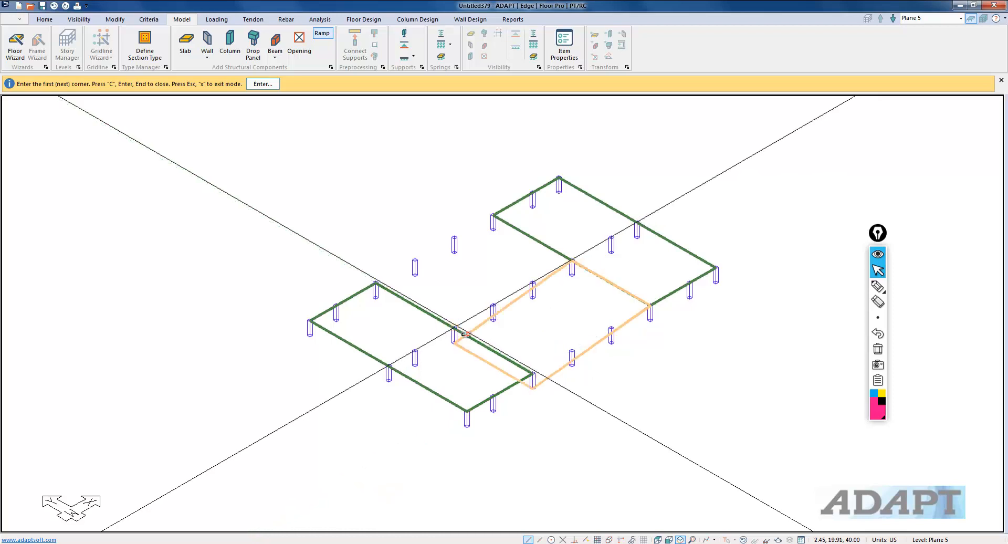
right_click(385, 206)
left_click(400, 211)
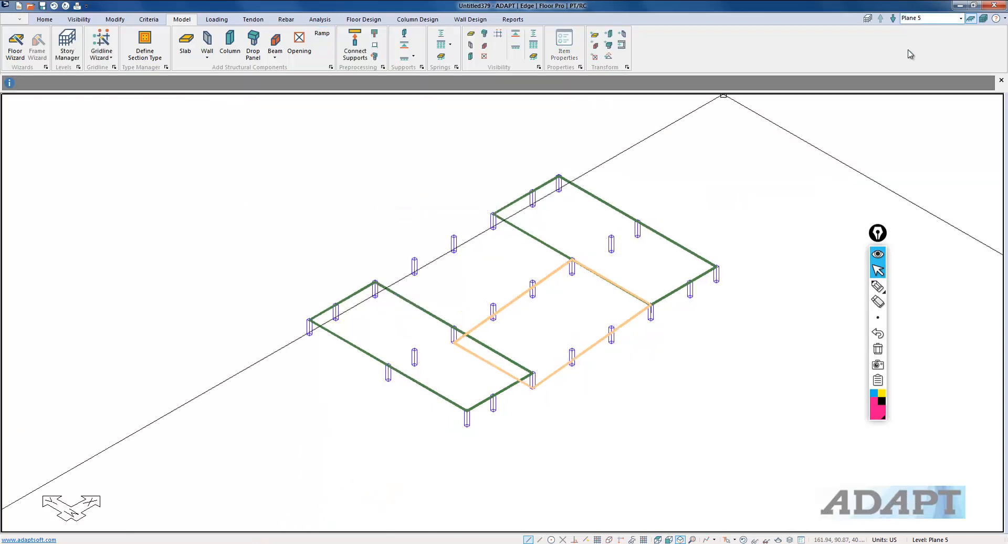
Examine the four ramps across all levels, in elevation and in isometric view
left_click(983, 19)
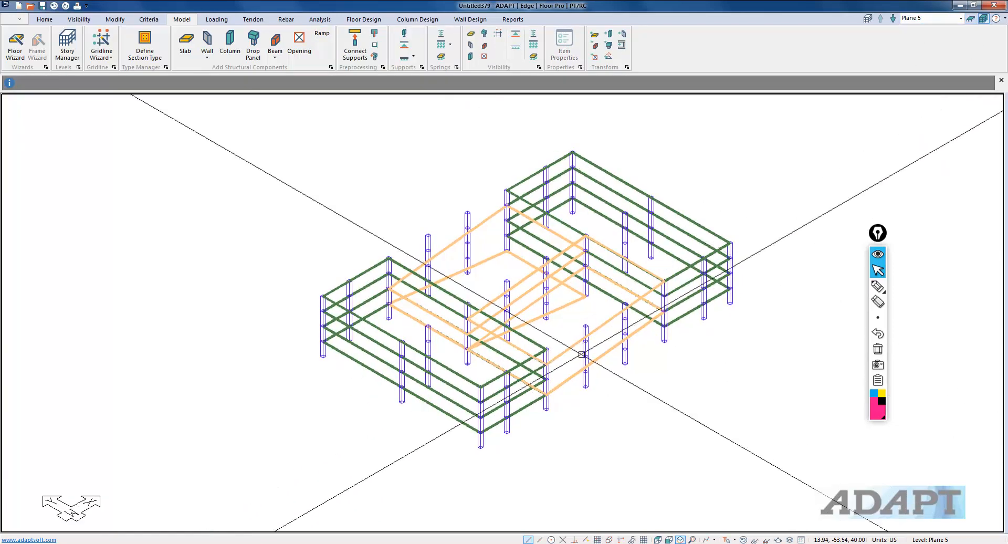
scroll(584, 413, "up", 2)
scroll(591, 418, "down", 3)
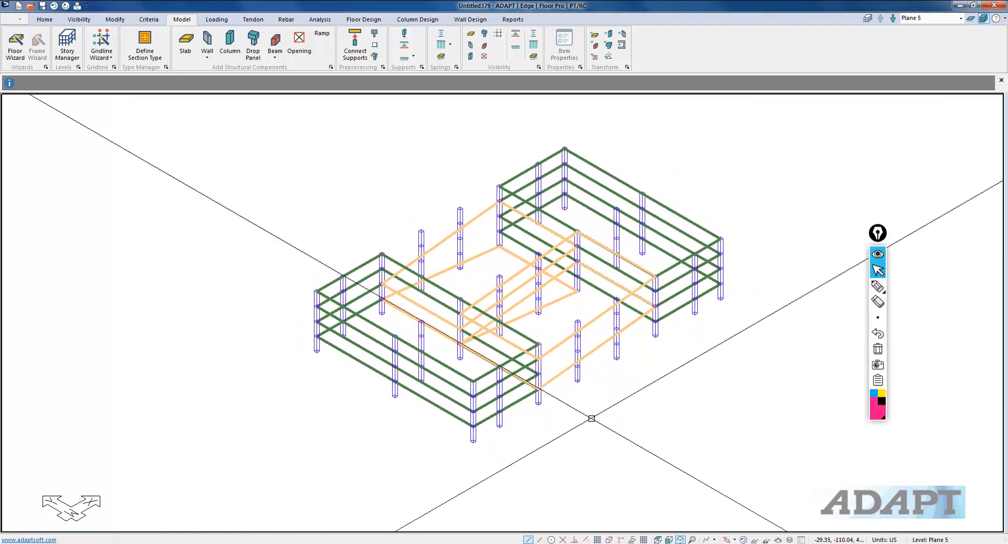
left_click(669, 539)
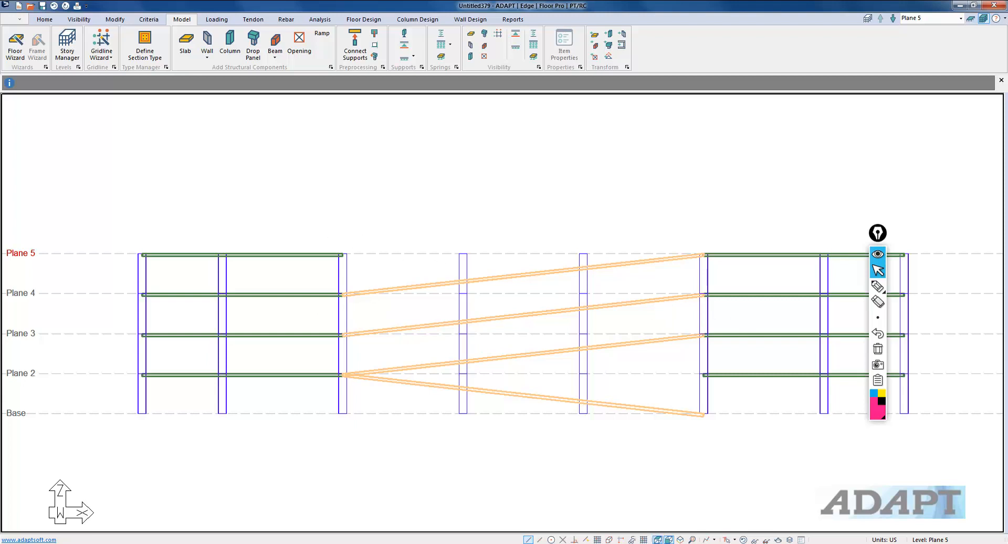
left_click(681, 540)
left_click(521, 307)
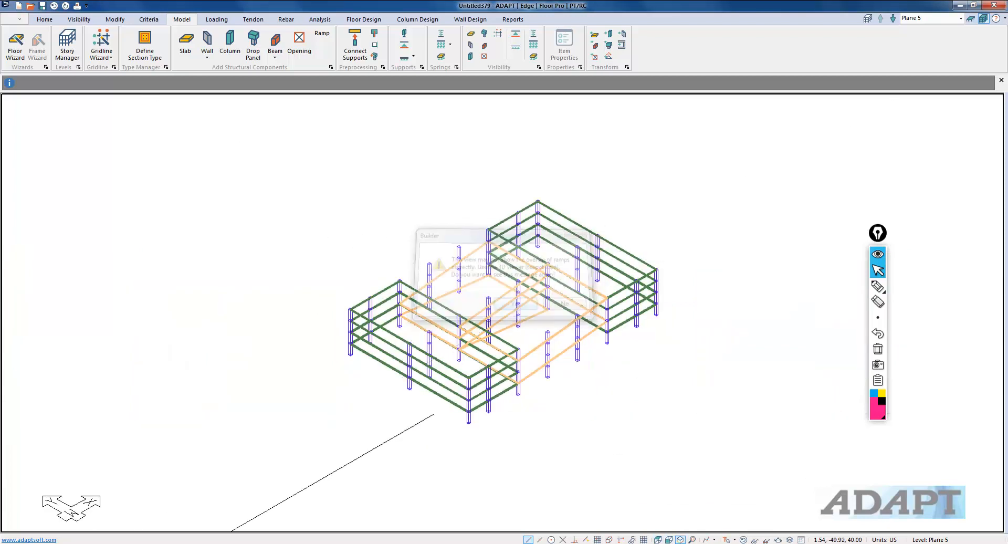
scroll(656, 372, "up", 9)
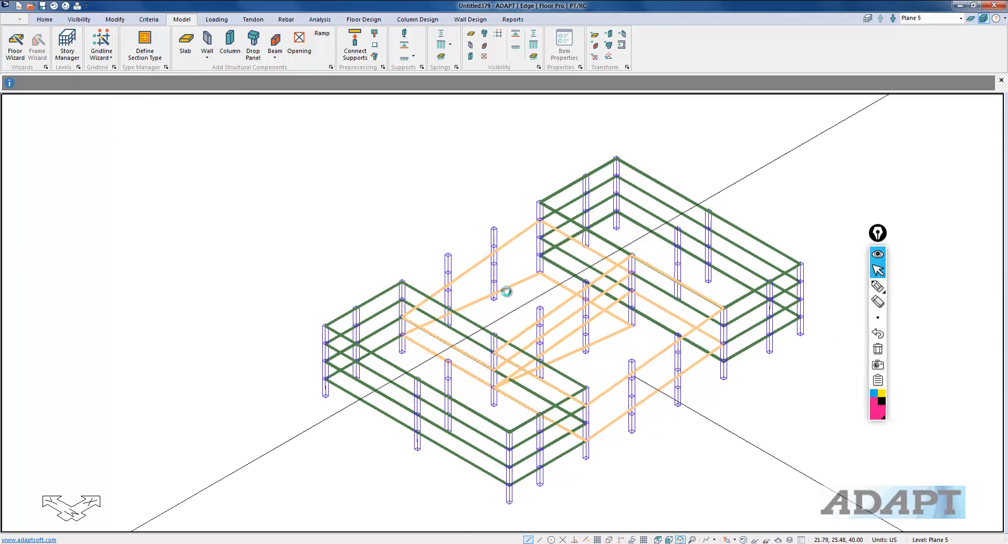
scroll(510, 310, "down", 4)
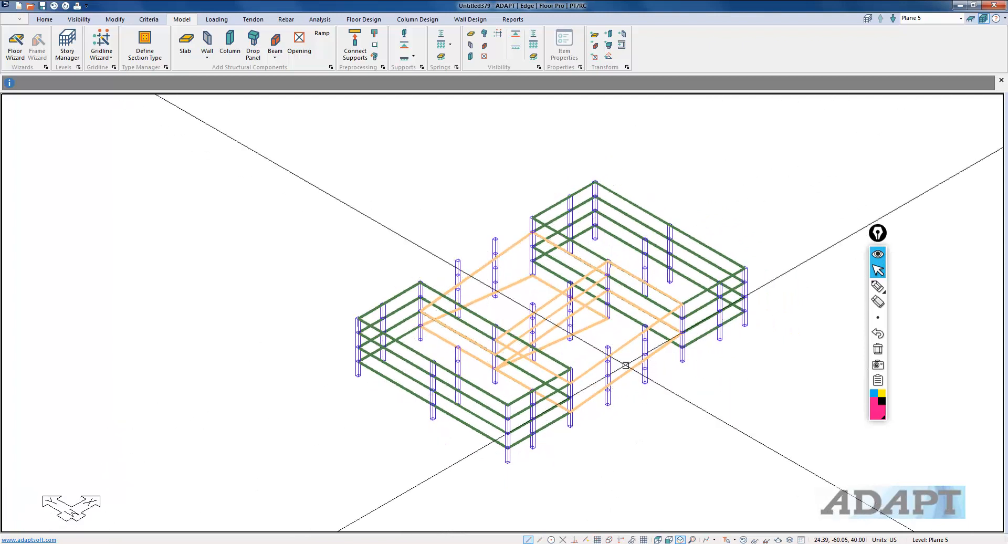
Limit the display to Plane 2 only and show it in plan view
left_click(975, 22)
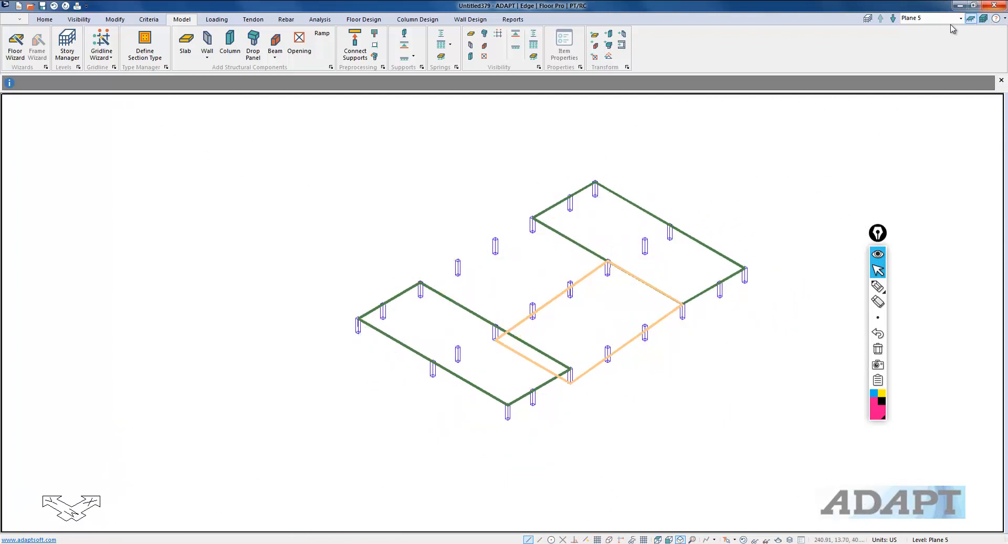
left_click(893, 20)
left_click(893, 19)
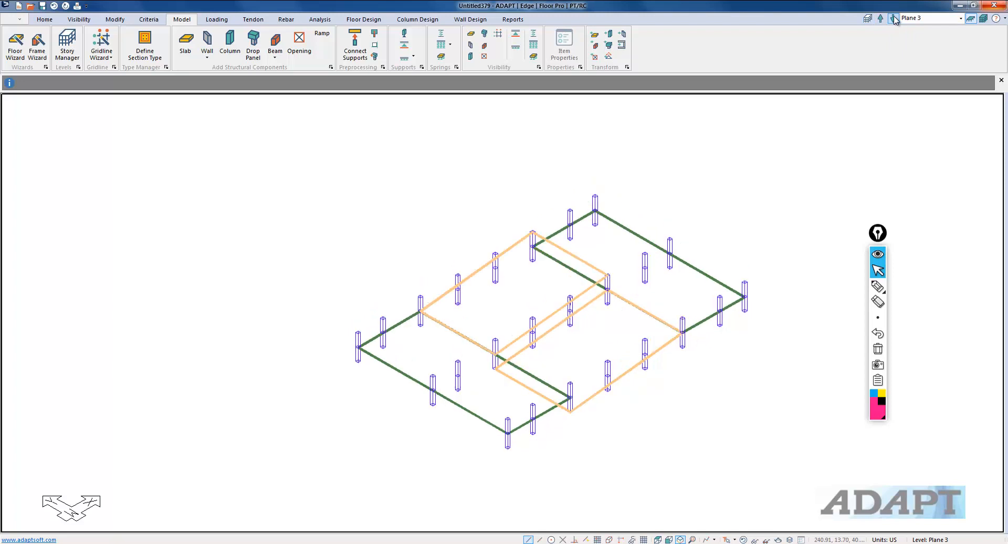
left_click(893, 20)
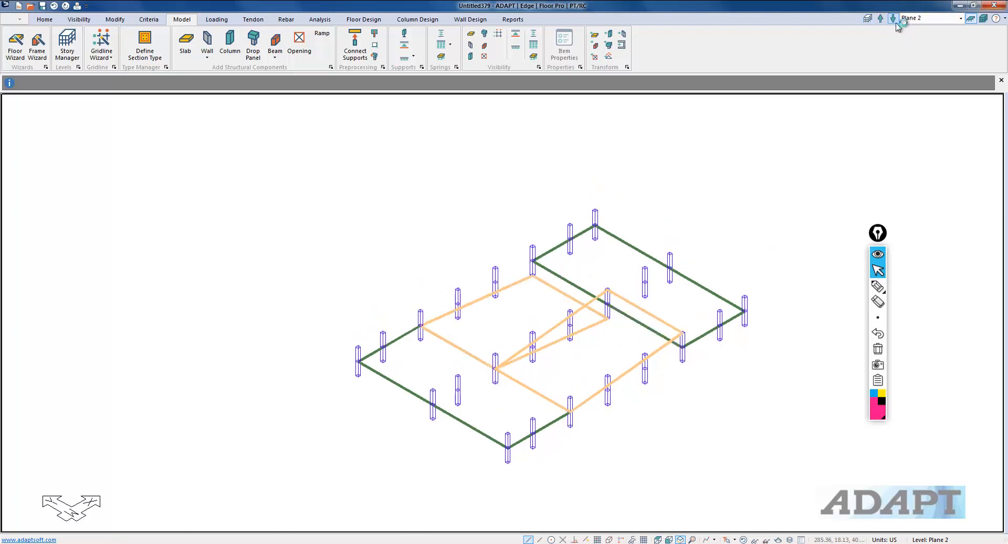
left_click(893, 20)
left_click(880, 19)
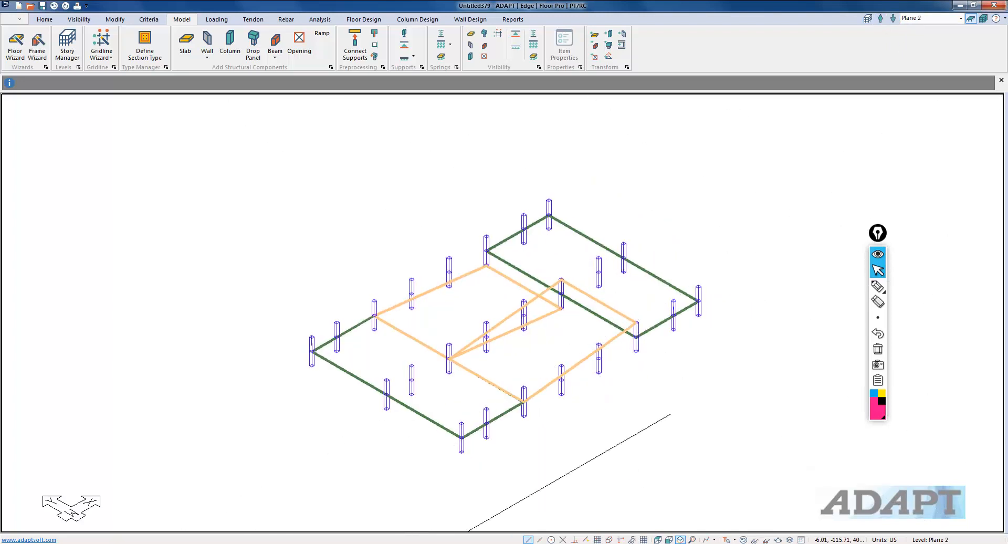
left_click(658, 540)
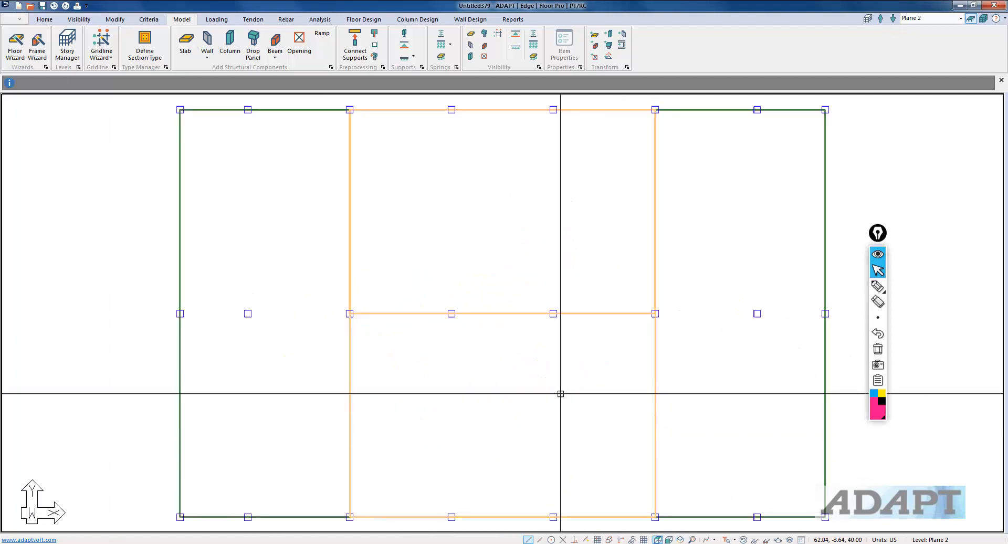
scroll(553, 375, "down", 3)
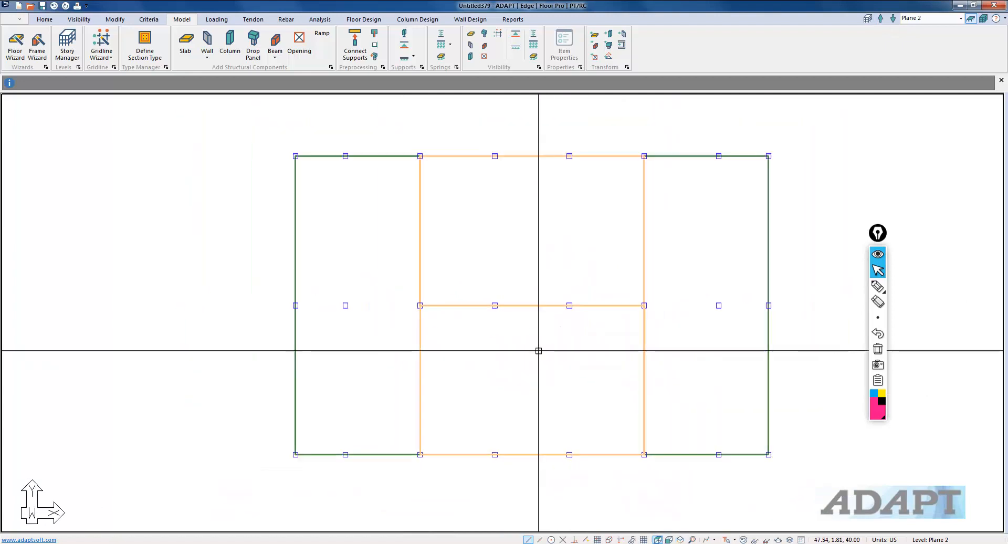
Model beams 22 in wide and 36 in deep across both bays on the sixth column line of Plane 2
left_click(272, 45)
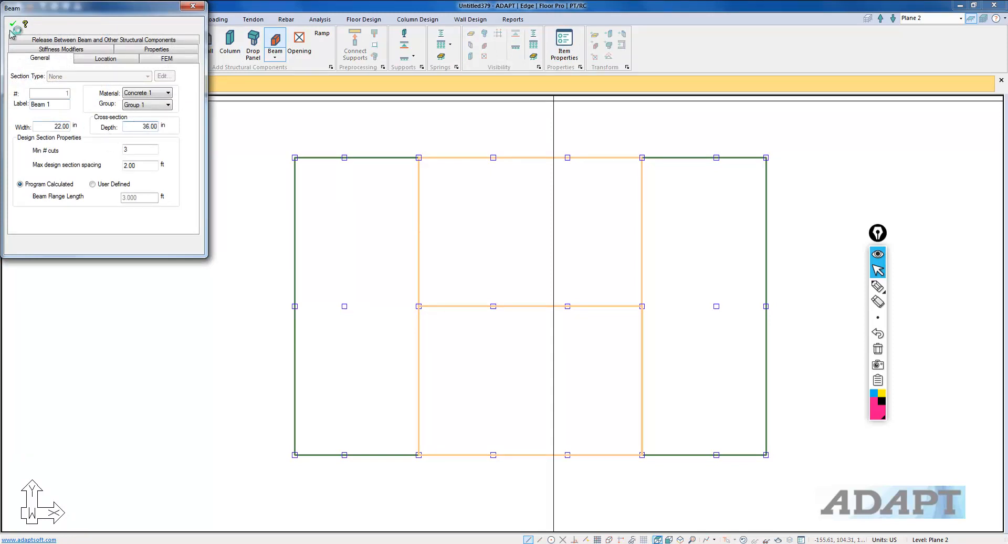
middle_click_drag(598, 223, 646, 209)
scroll(645, 209, "down", 1)
left_click(683, 153)
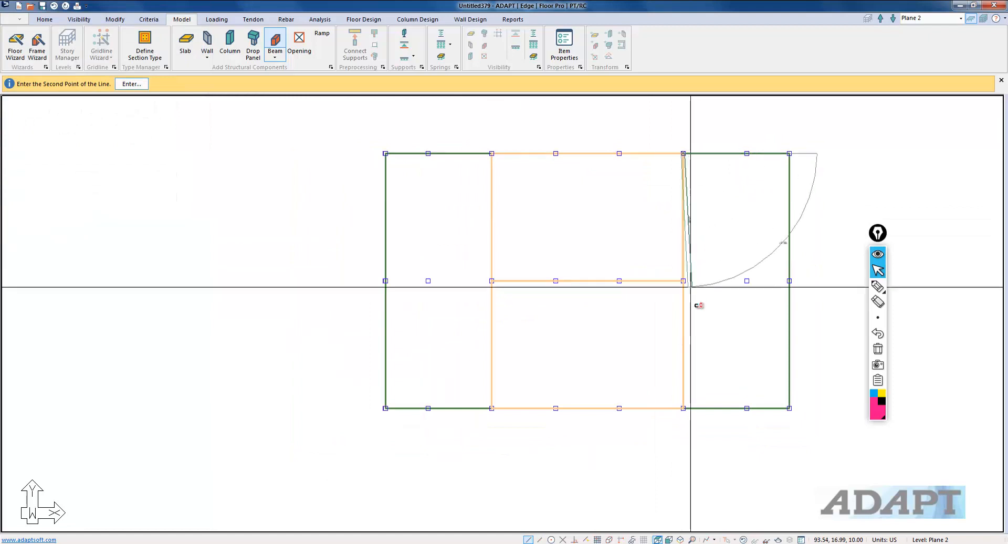
left_click(683, 281)
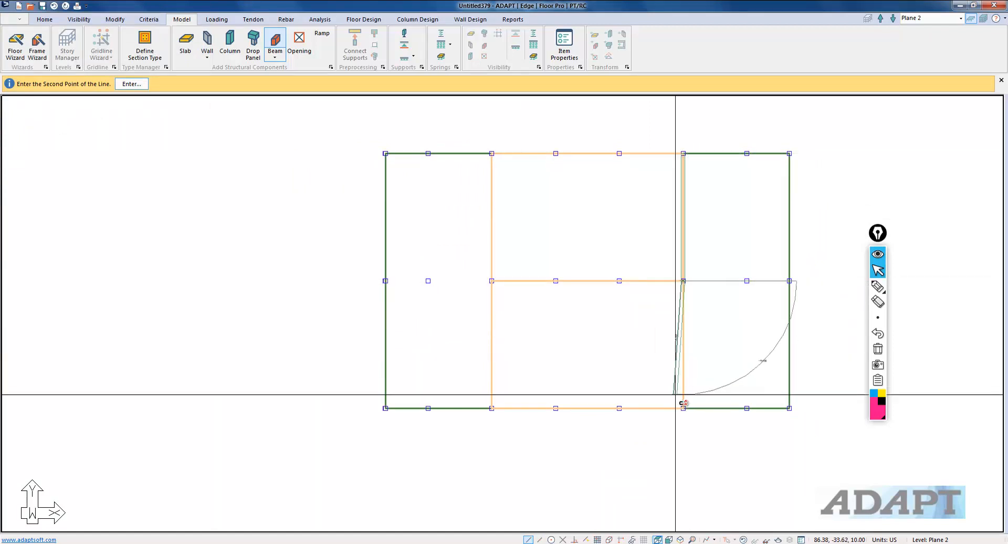
left_click(683, 408)
Model beams across both bays along the seventh and eighth column lines of Plane 2
left_click(746, 152)
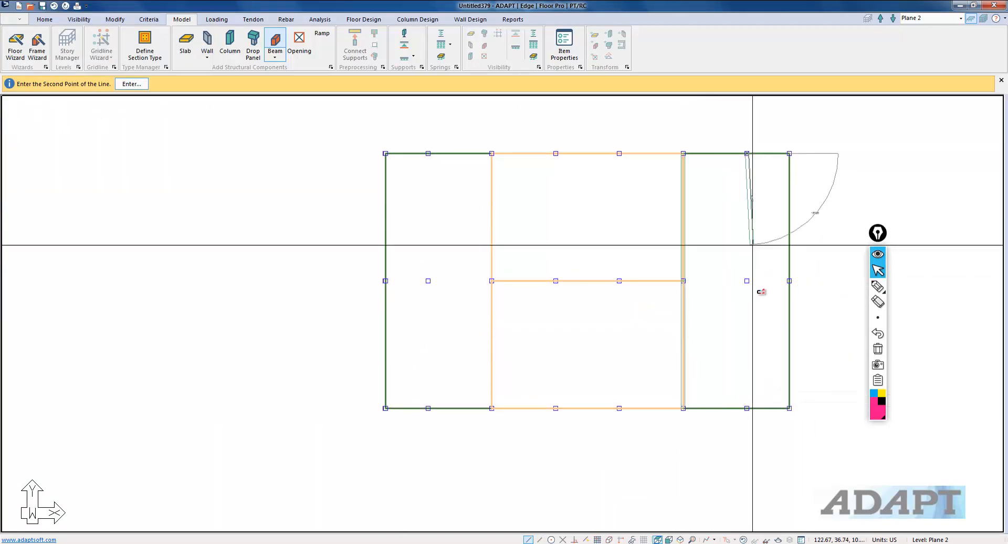
left_click(746, 281)
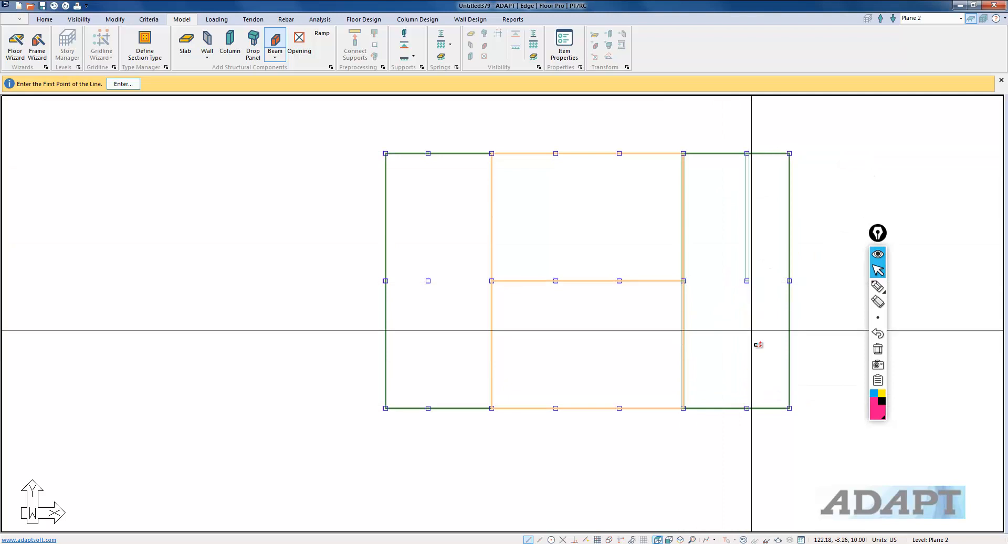
left_click(746, 405)
left_click(784, 151)
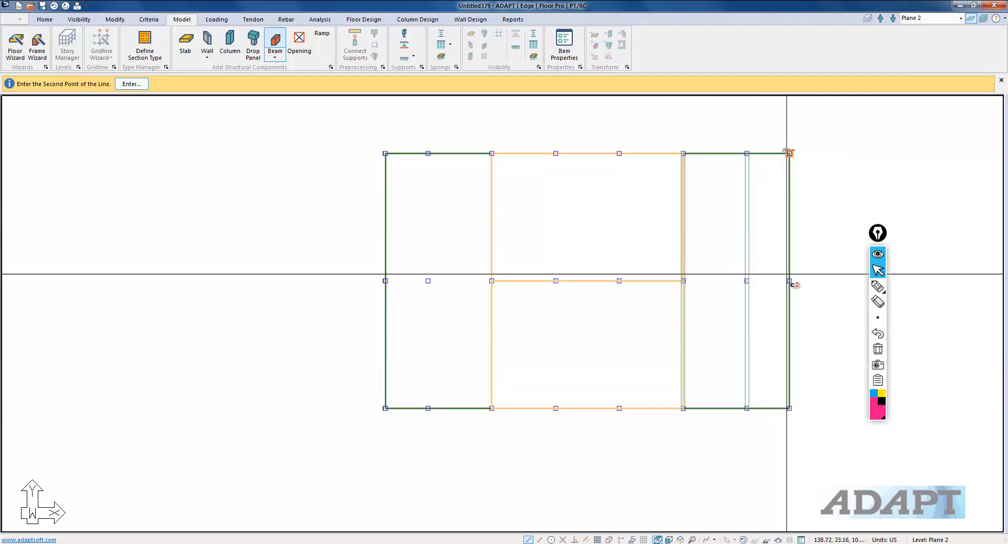
left_click(788, 281)
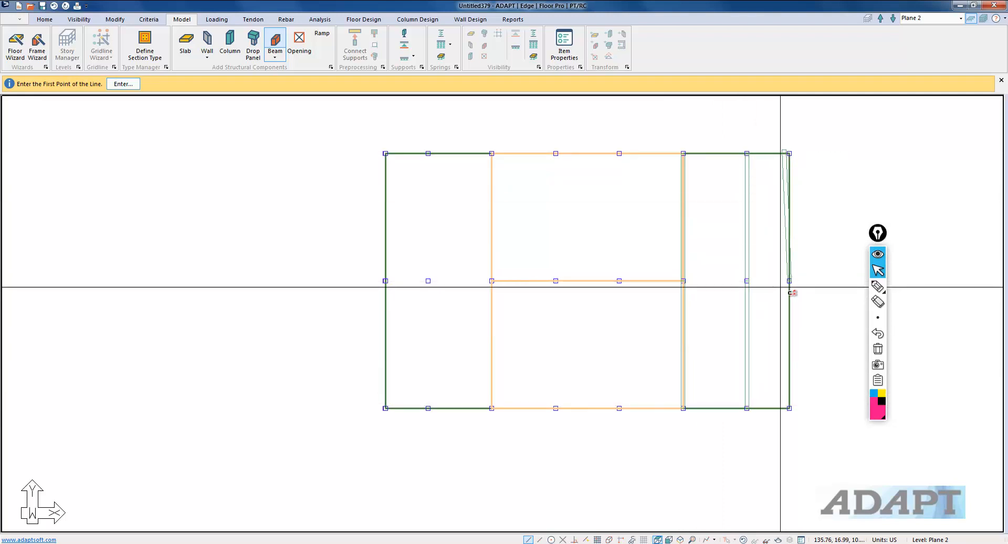
left_click(785, 285)
left_click(790, 409)
right_click(711, 234)
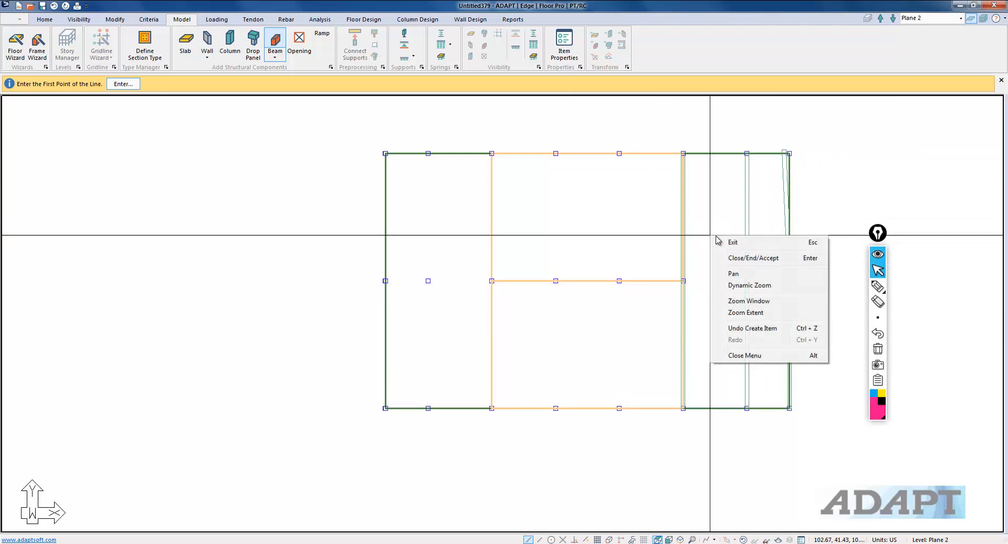
left_click(733, 242)
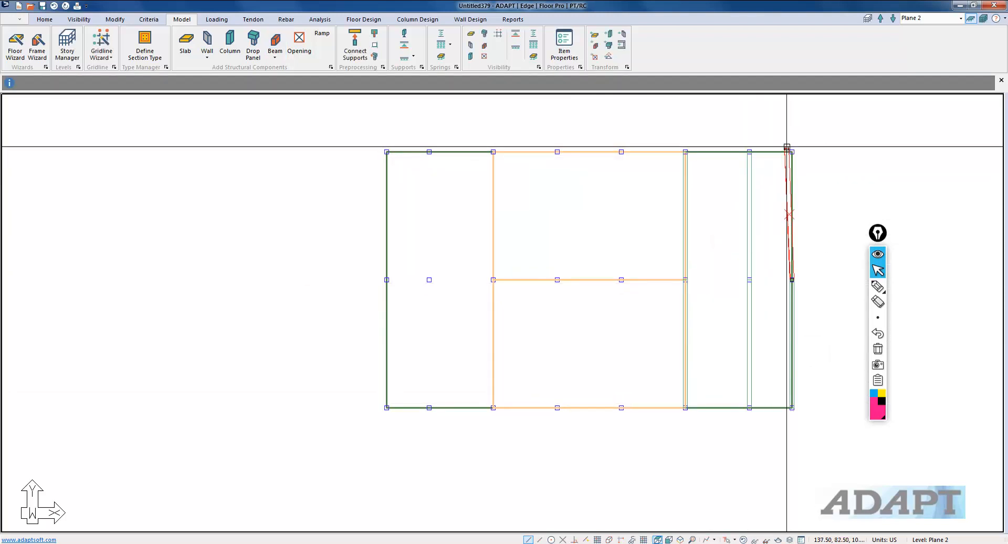
Straighten the skewed upper beam on the eighth column line by moving its upper end onto the corner column
scroll(832, 191, "down", 1)
scroll(756, 242, "up", 1)
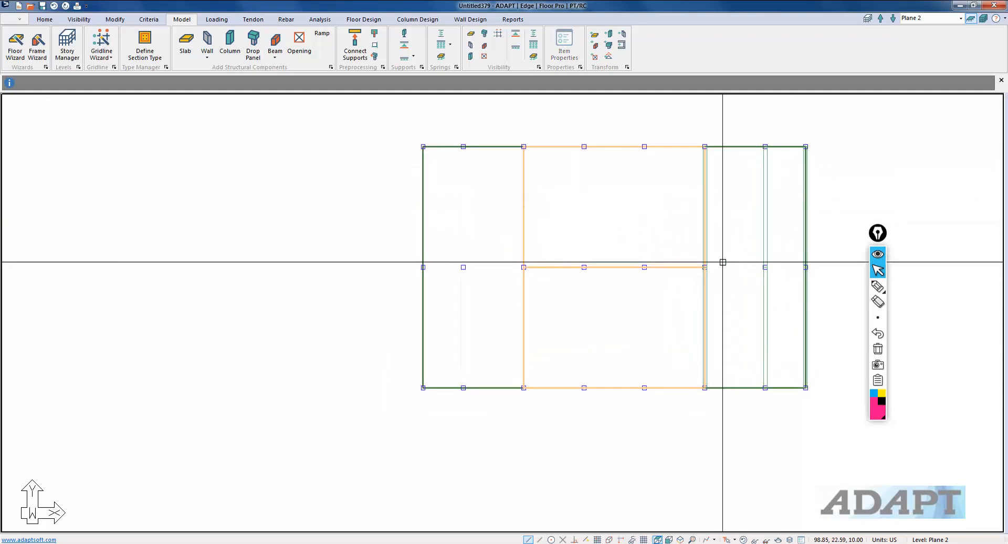
scroll(667, 261, "down", 1)
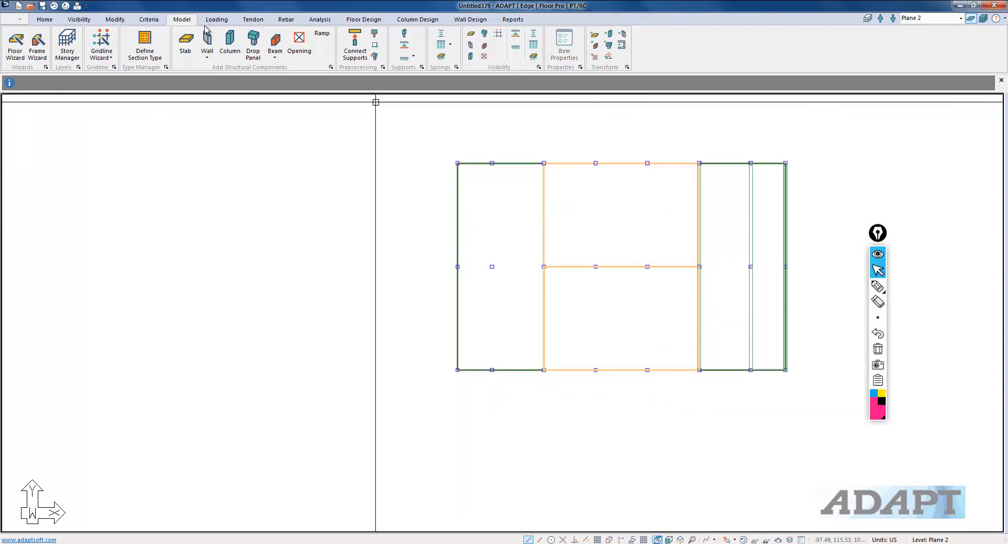
Model beams across the upper bay on the fourth and fifth column lines, from the outer columns to the middle row
left_click(275, 43)
left_click(592, 164)
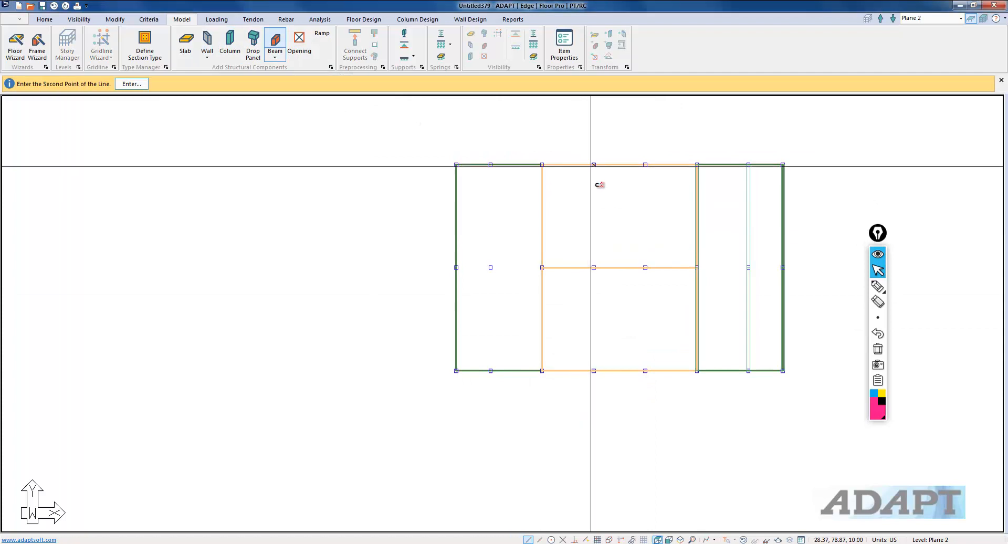
left_click(594, 267)
left_click(645, 164)
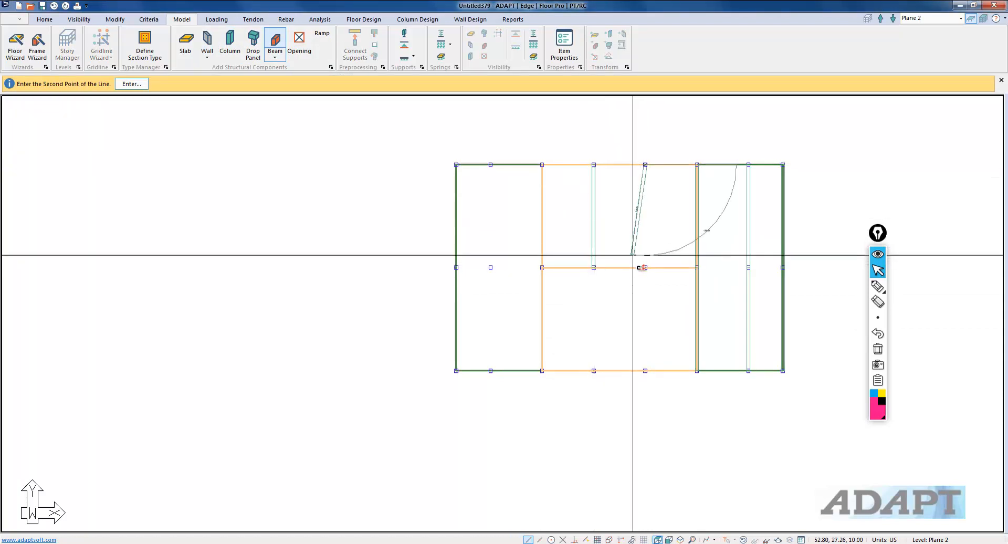
right_click(387, 189)
left_click(403, 193)
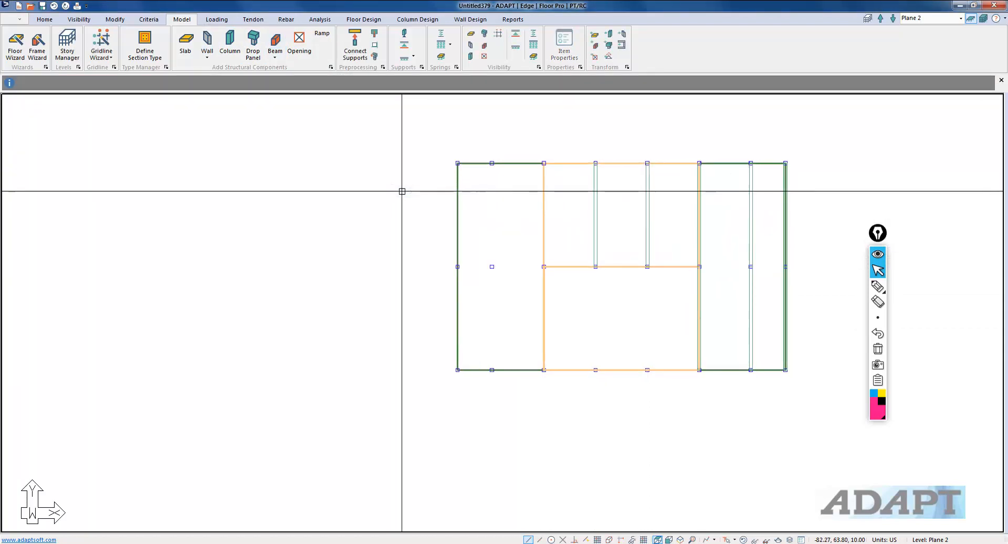
Isolate the upper-bay sloping ramp below Plane 2 and the two beams crossing it, viewed isometrically
scroll(562, 227, "up", 3)
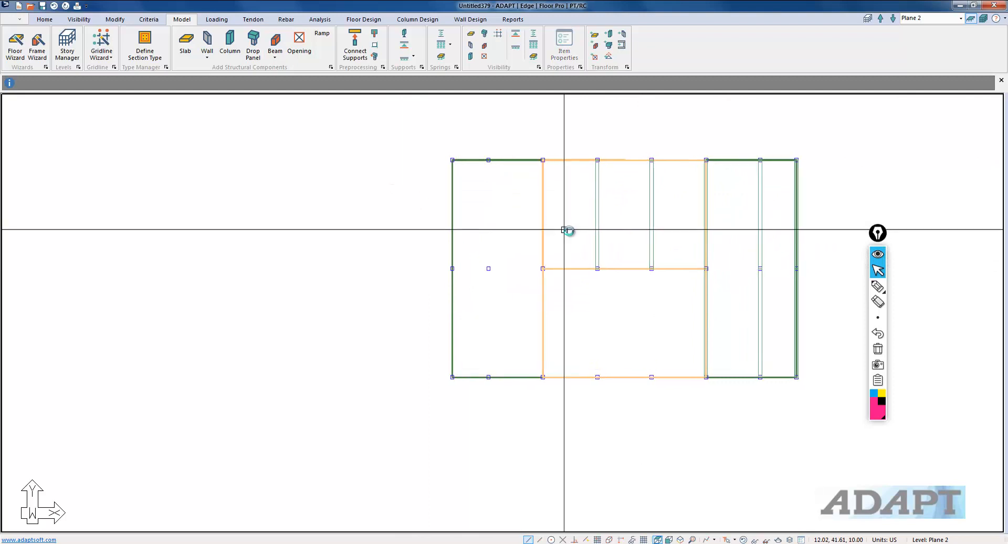
left_click(681, 540)
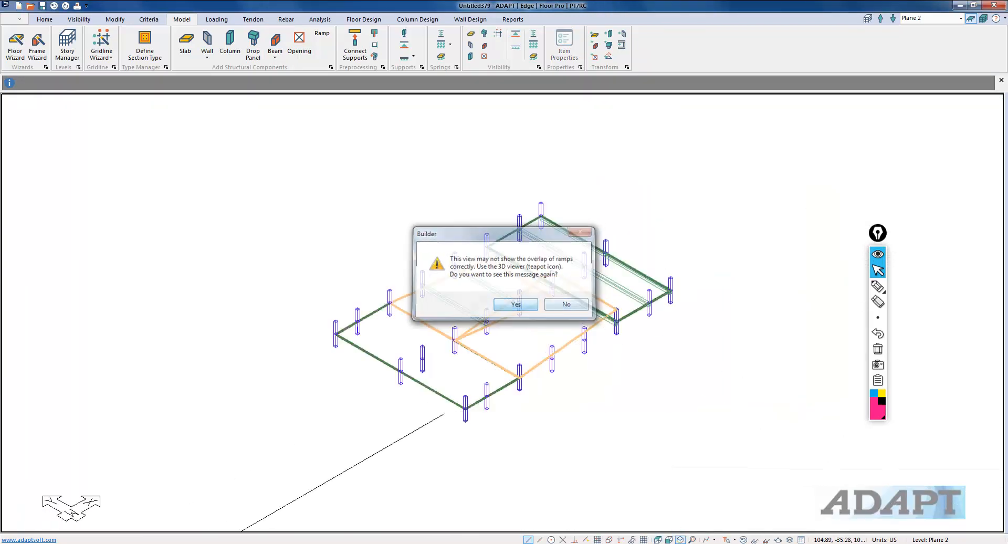
left_click(520, 307)
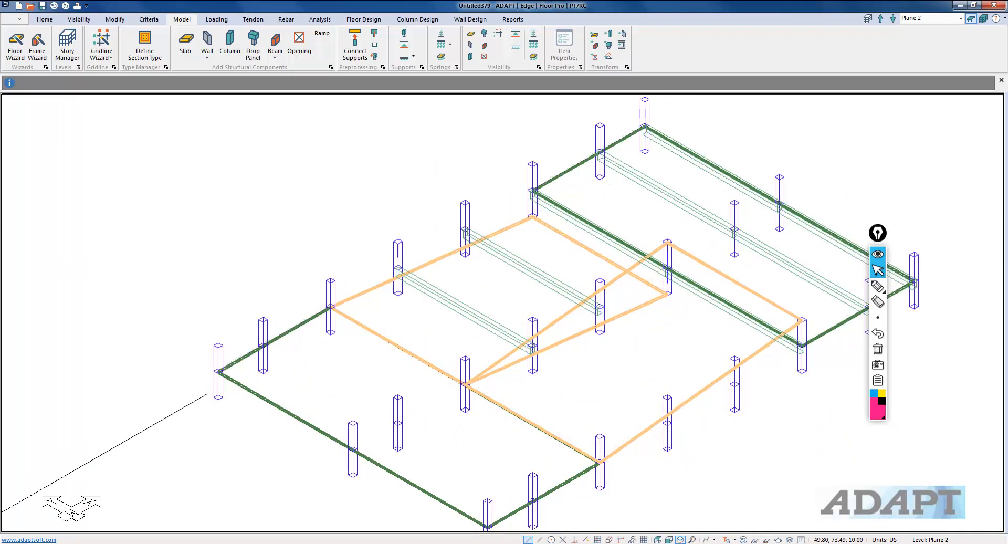
scroll(449, 234, "up", 3)
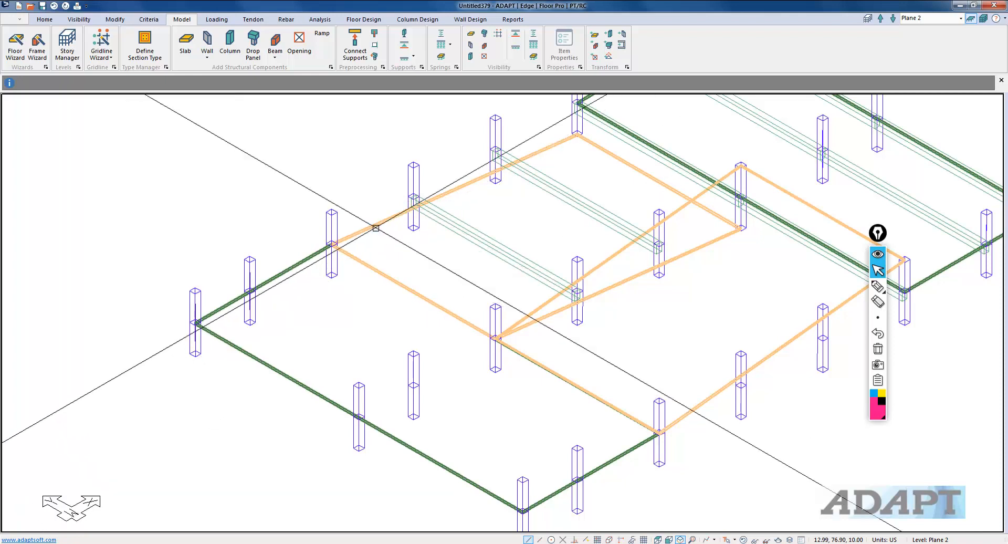
left_click(536, 220)
key("Escape")
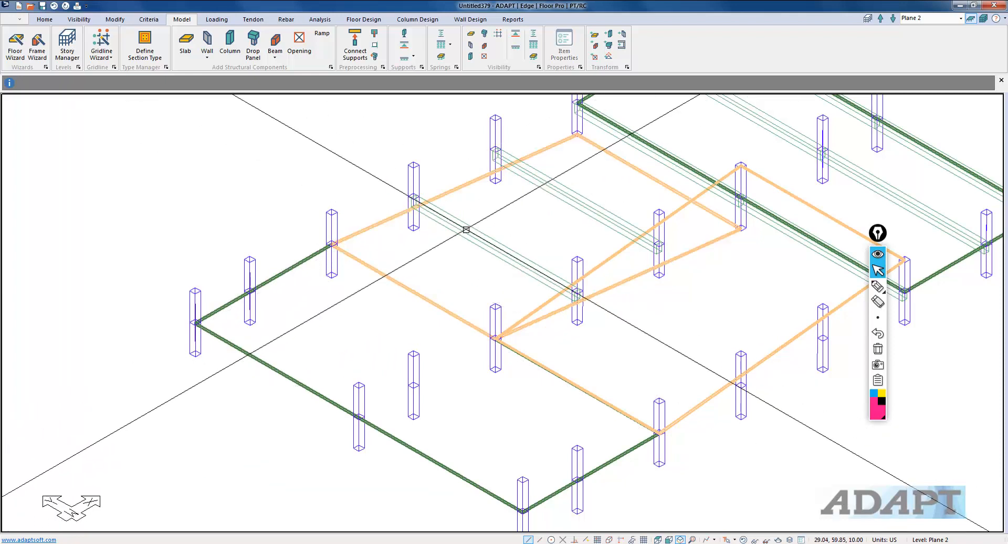
scroll(466, 229, "down", 1)
left_click(501, 245)
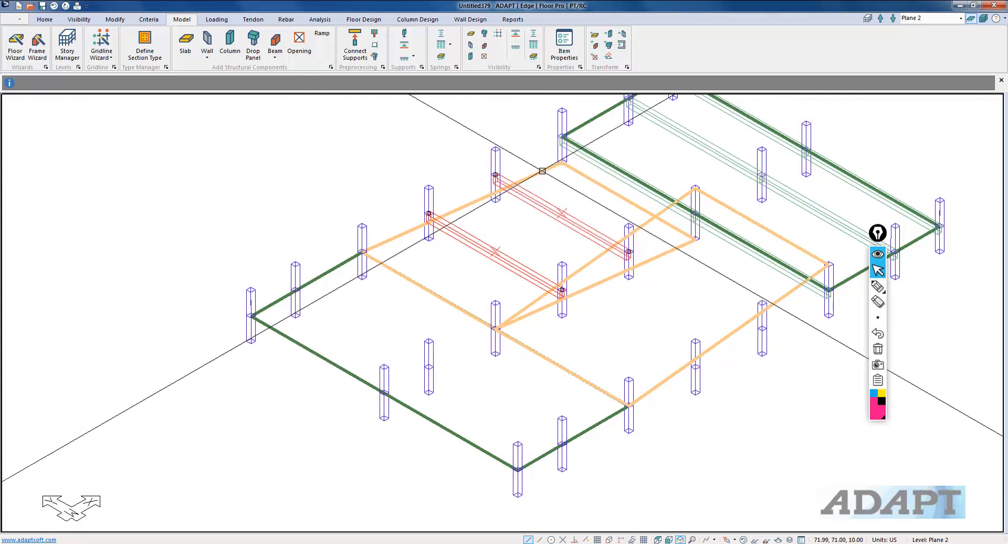
left_click(542, 171)
left_click(82, 21)
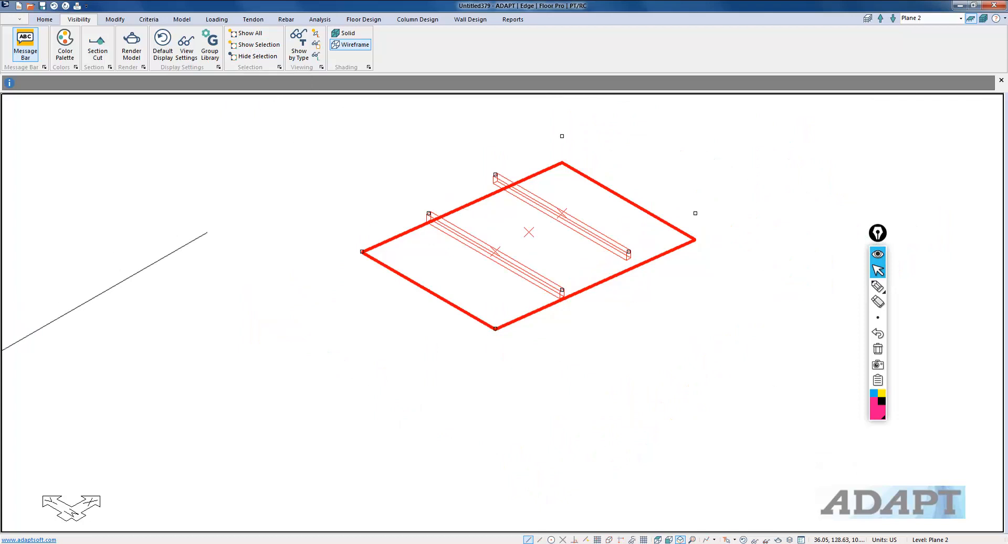
key("Escape")
Lower the beam nearer the ramp's high end onto the sloping slab with a vertical offset from Plane 2
left_click(667, 540)
scroll(483, 351, "down", 5)
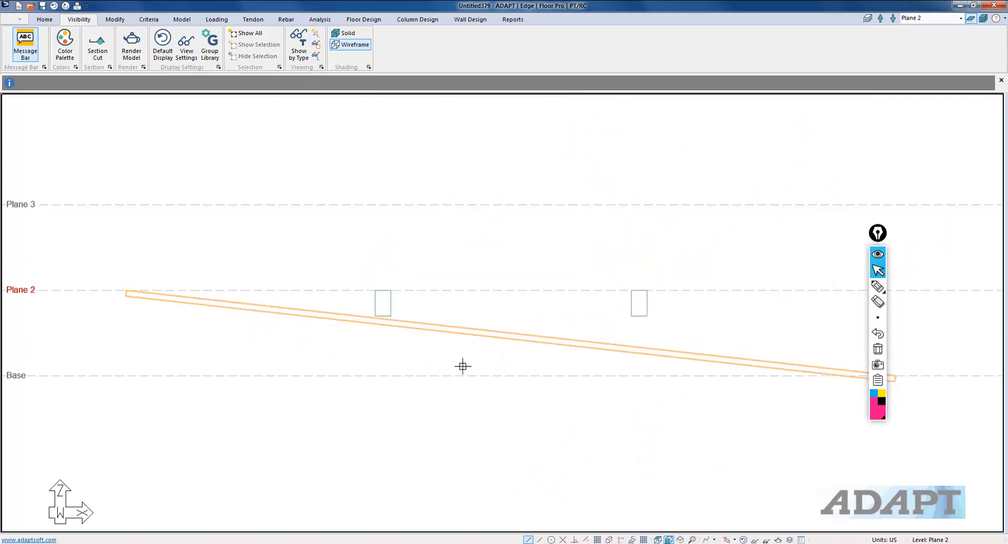
scroll(516, 341, "up", 2)
double_click(375, 308)
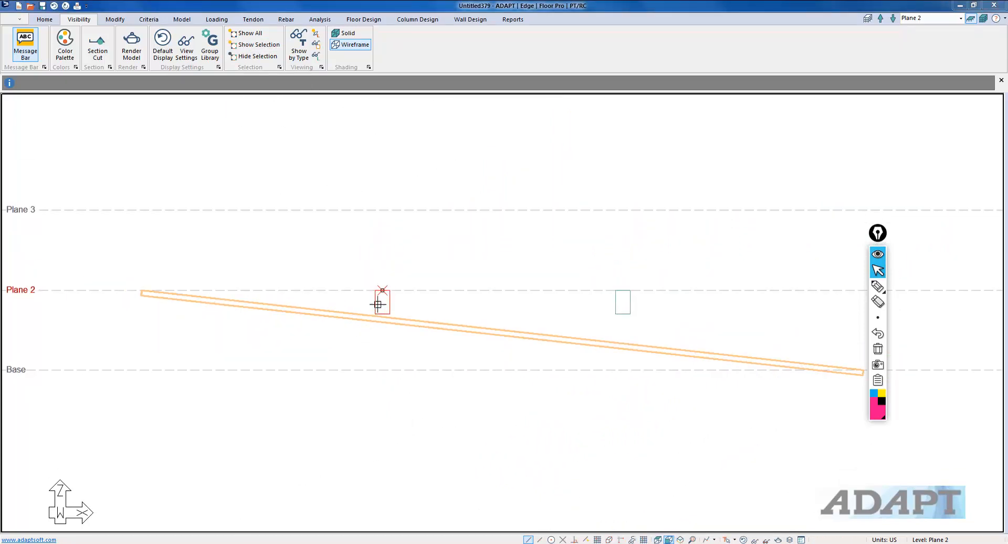
left_click(125, 61)
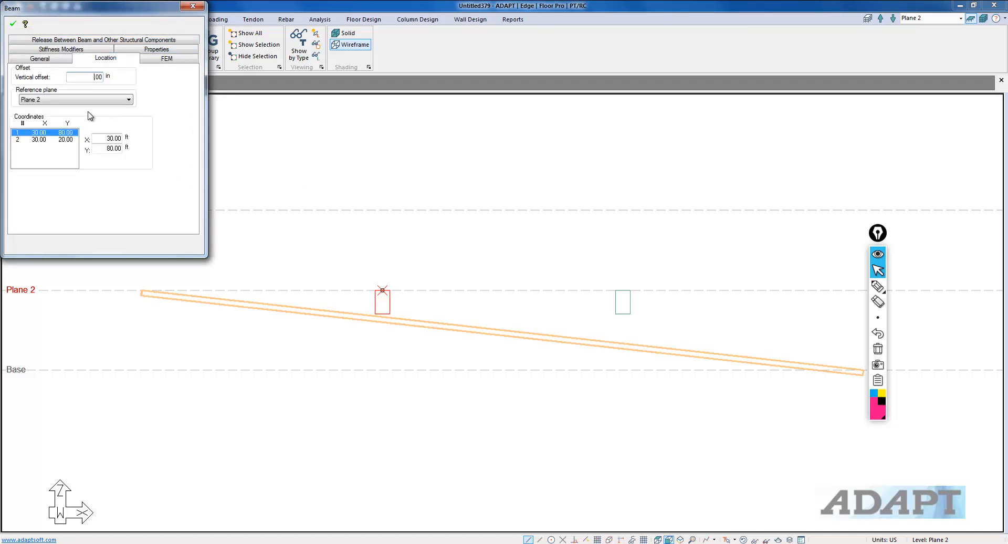
left_click(12, 24)
left_click(12, 25)
Set the vertical offset of the beam nearer the ramp's low end to 60 in
left_click(616, 305)
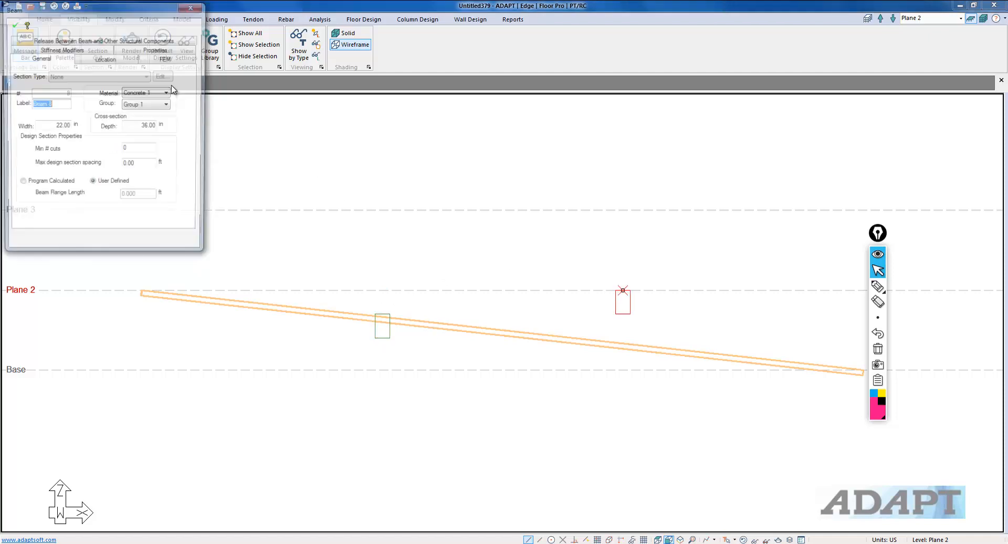
left_click(102, 59)
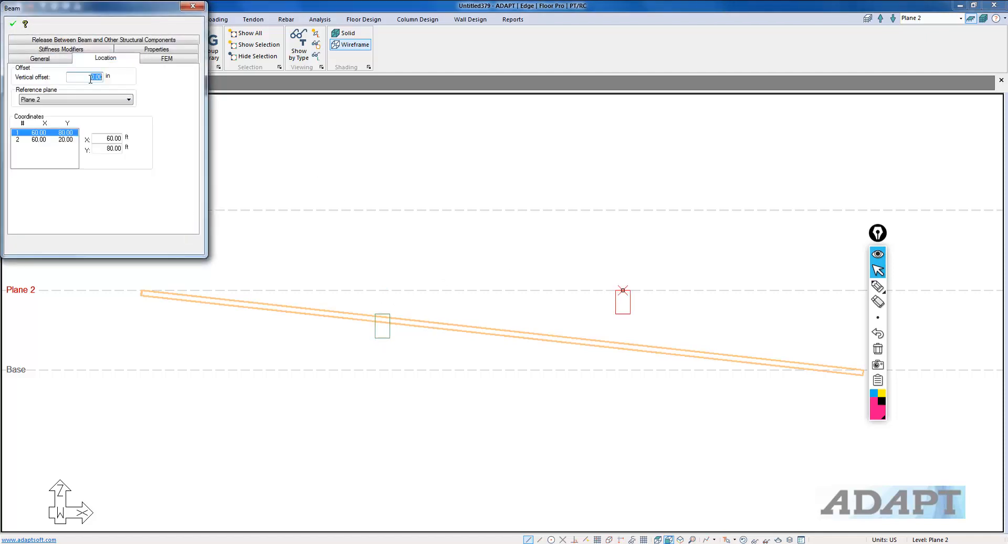
left_click(12, 24)
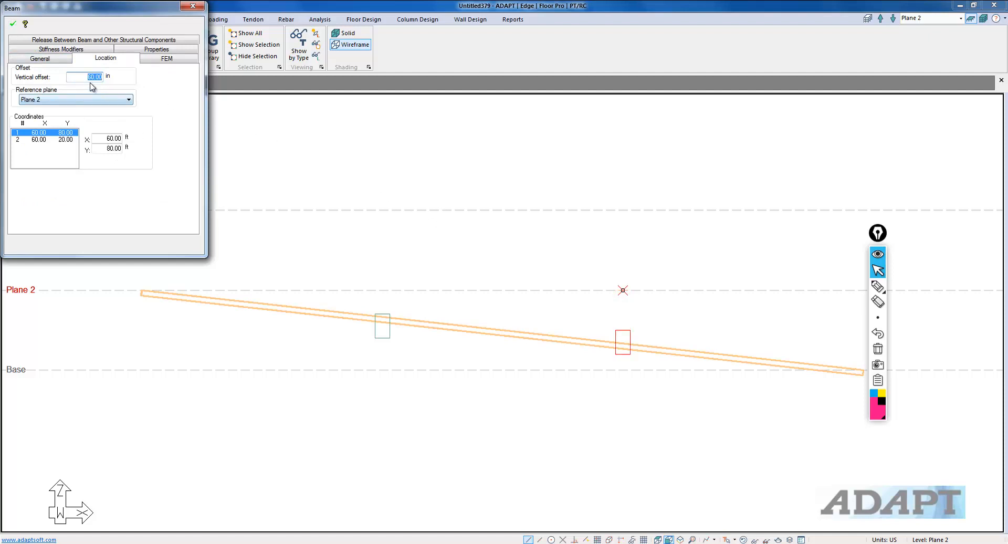
left_click(14, 28)
left_click(432, 237)
scroll(446, 240, "down", 3)
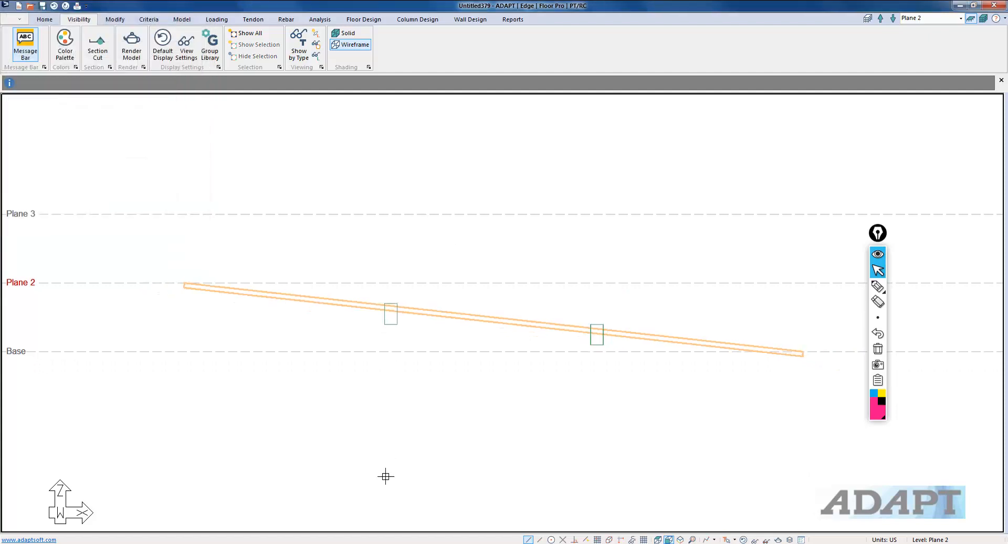
scroll(385, 477, "up", 1)
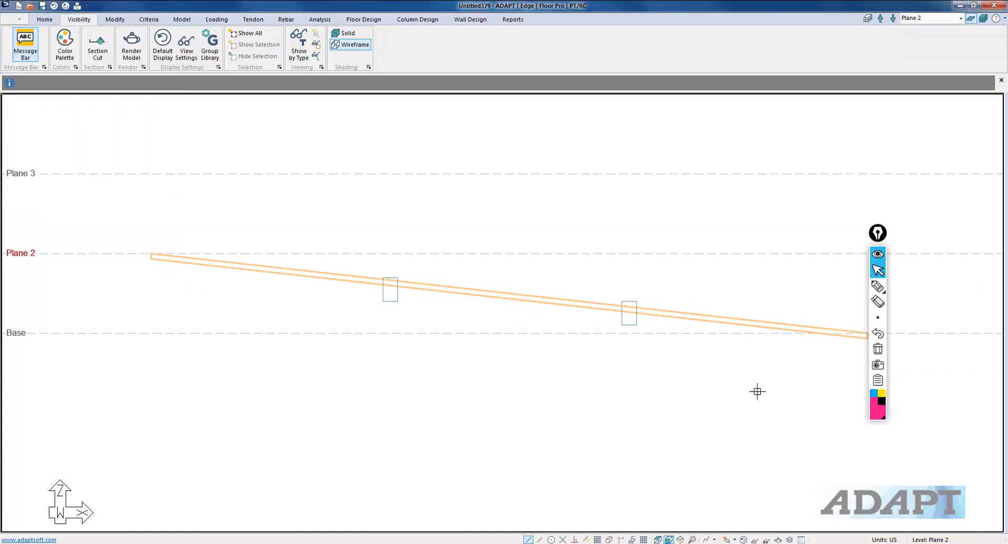
In plan, add a tendon along the full centerline of the beam nearer the ramp's high end
left_click(657, 539)
scroll(611, 431, "down", 2)
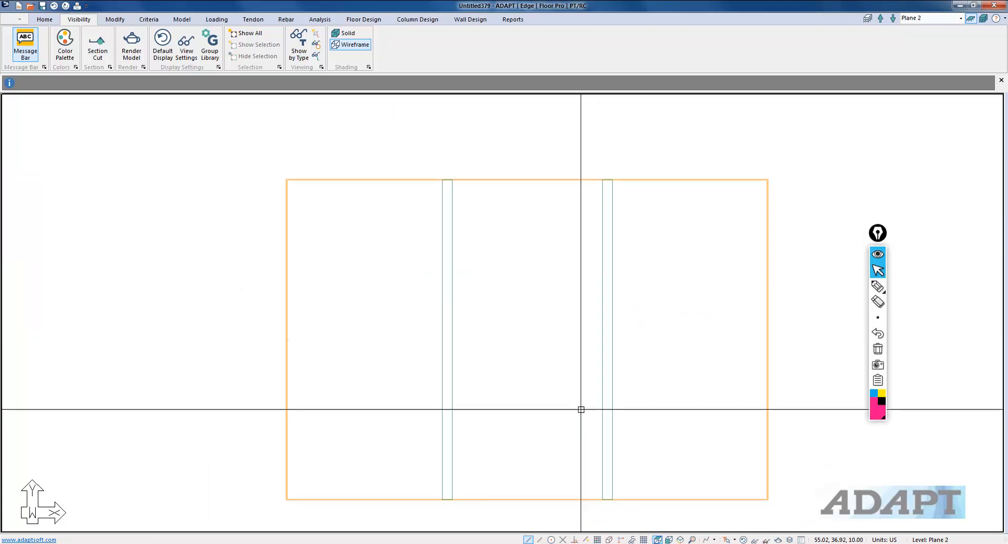
left_click(248, 20)
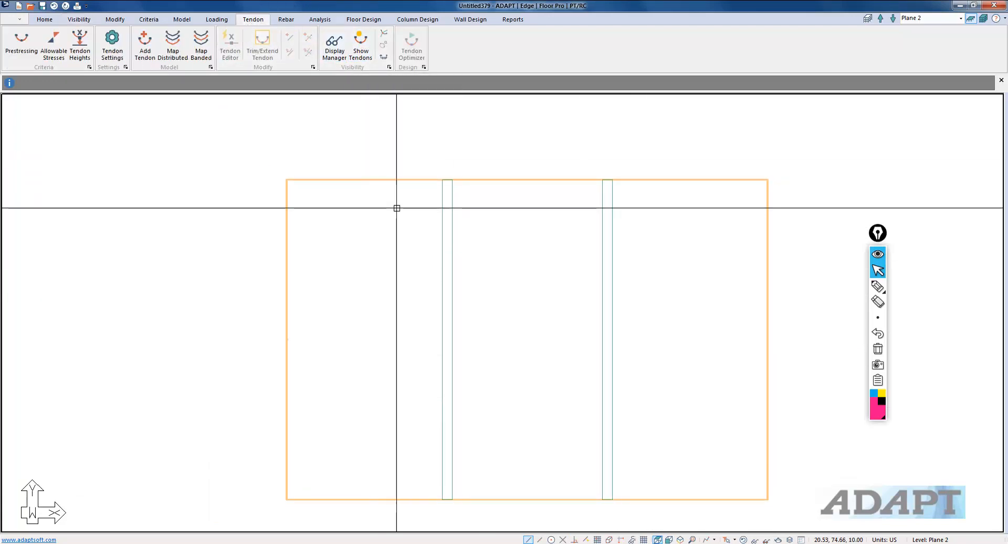
left_click(145, 44)
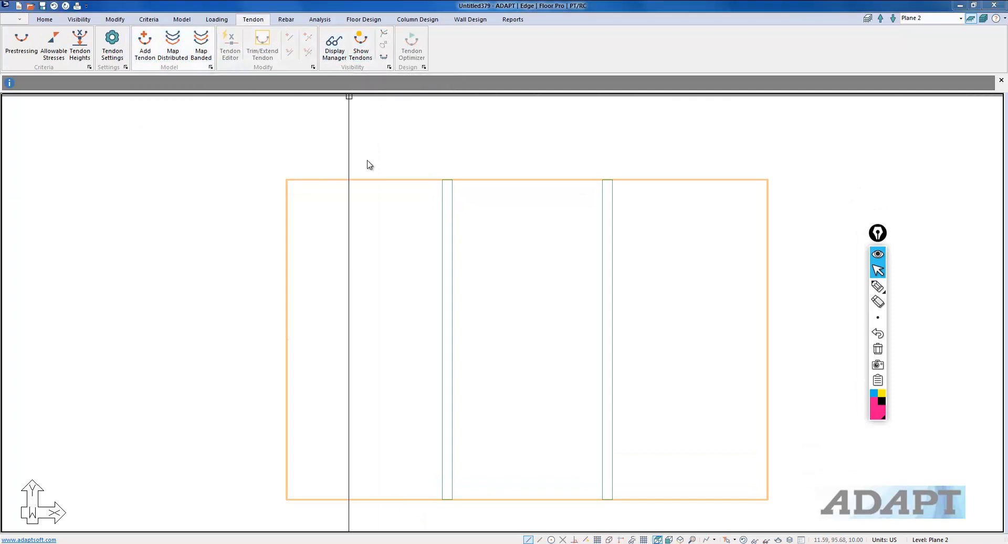
left_click(446, 181)
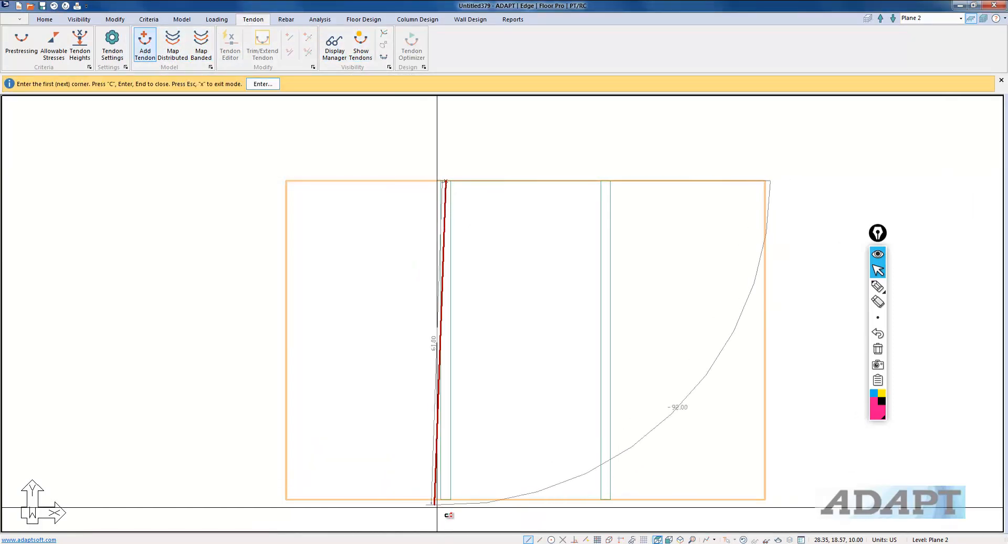
key("c")
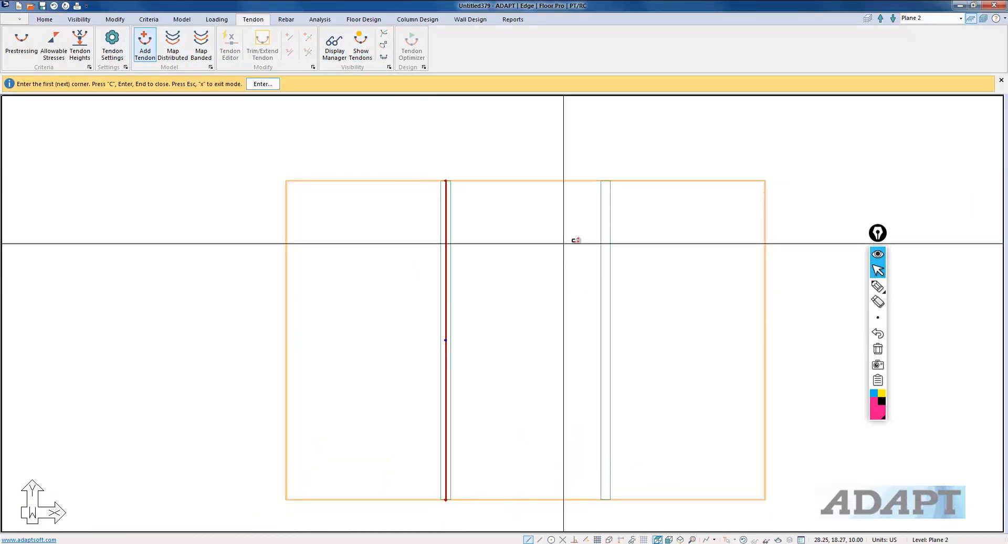
Add a tendon along the full centerline of the beam nearer the ramp's low end
left_click(607, 180)
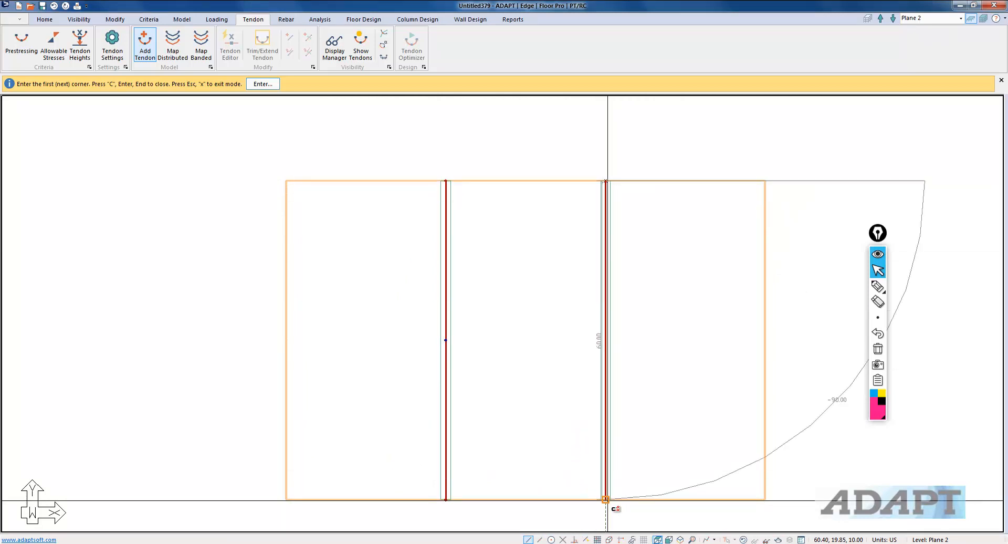
left_click(606, 499)
key("c")
right_click(519, 299)
left_click(530, 305)
scroll(612, 451, "down", 1)
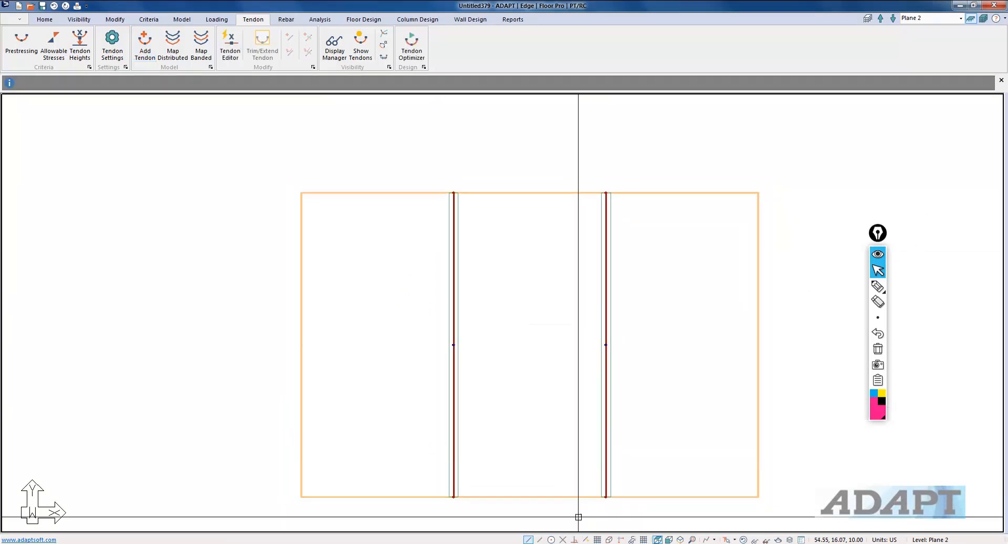
Inspect the two tendons within their beams in elevation and in isometric view
left_click(668, 539)
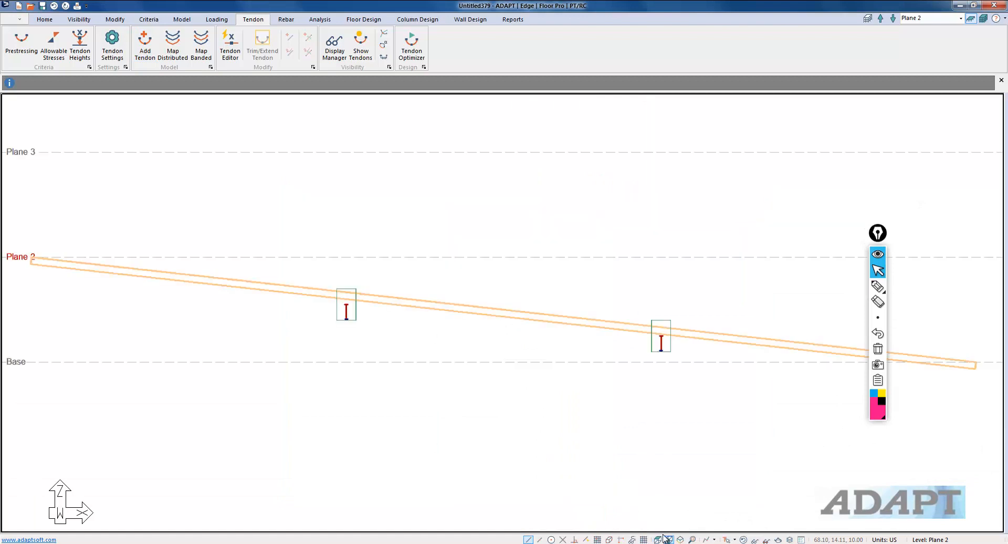
scroll(423, 315, "down", 1)
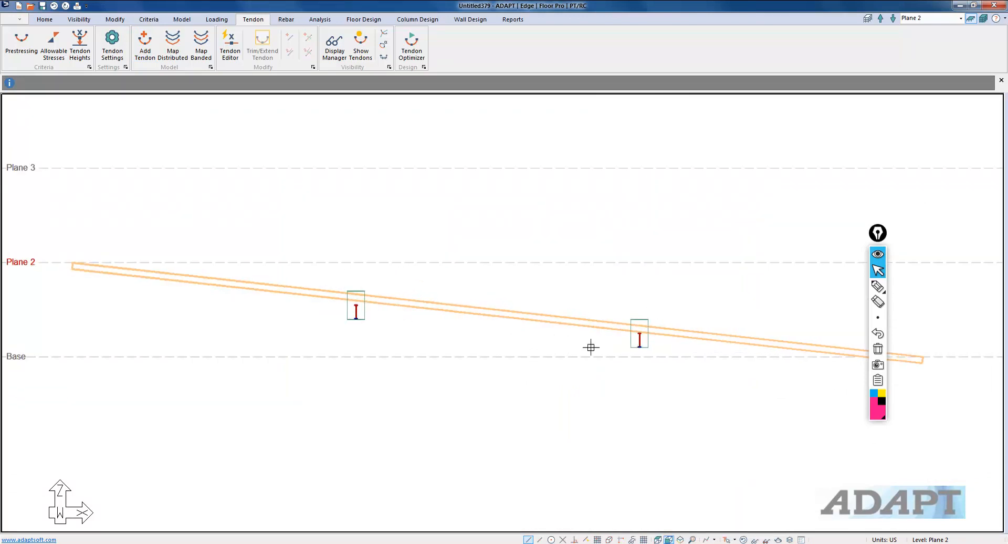
left_click(681, 539)
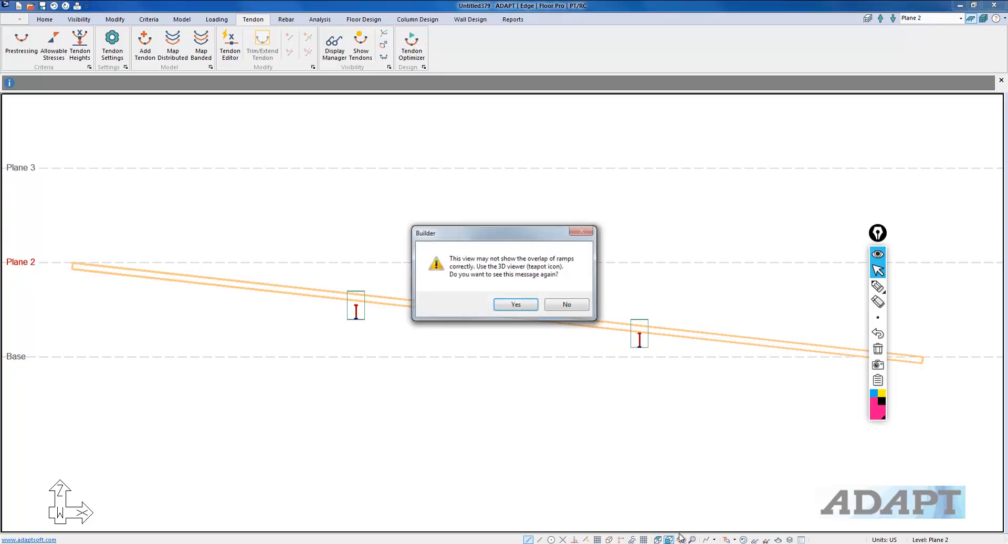
left_click(516, 305)
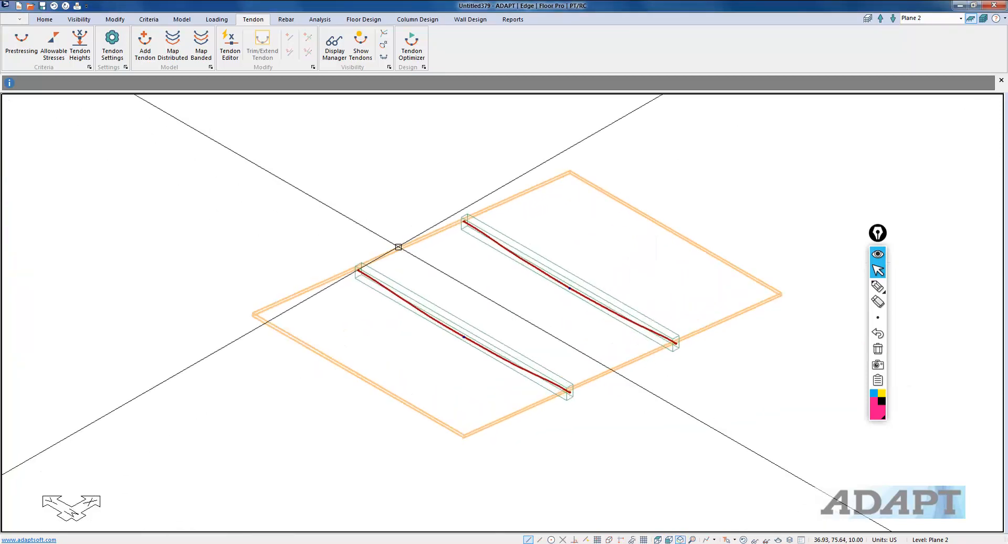
Display the full multi-level structure and mesh the slabs with a 3 ft cell size and automatic node shifting up to 1.5 ft
left_click(983, 19)
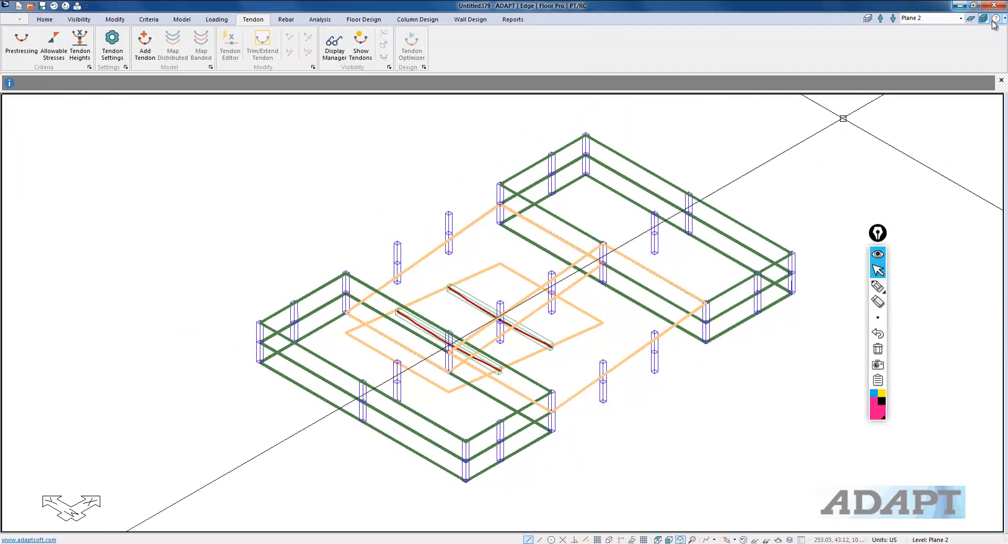
left_click(743, 540)
scroll(653, 230, "down", 1)
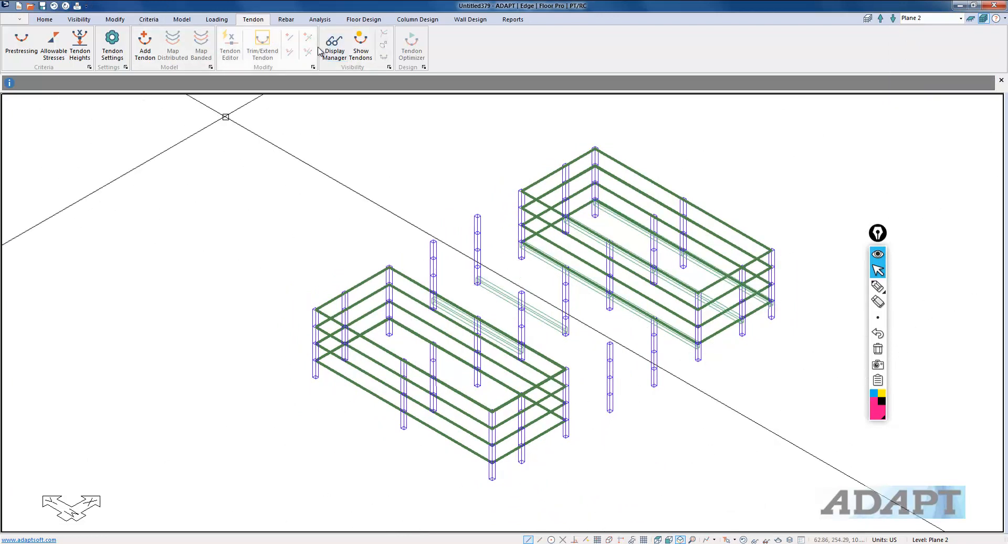
left_click(320, 19)
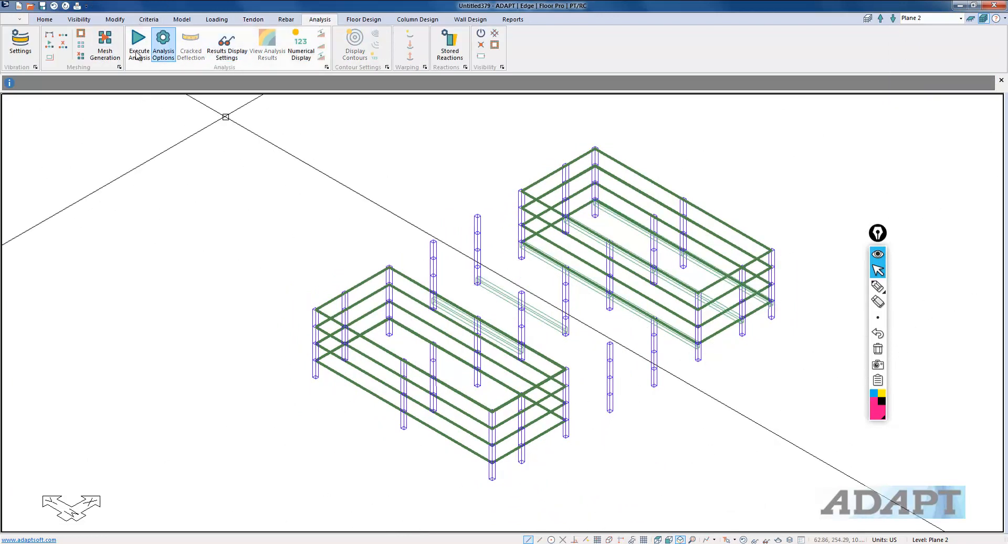
left_click(106, 47)
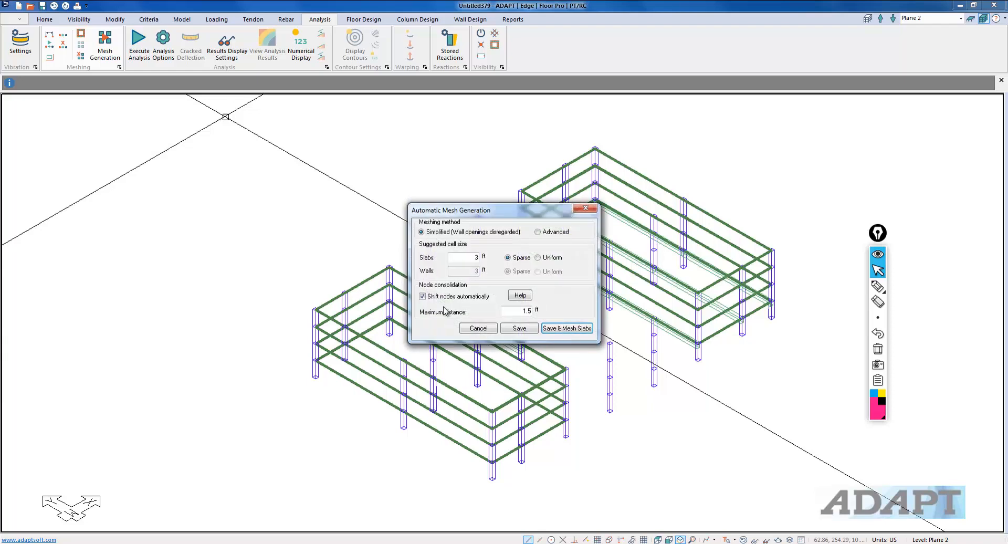
left_click(546, 329)
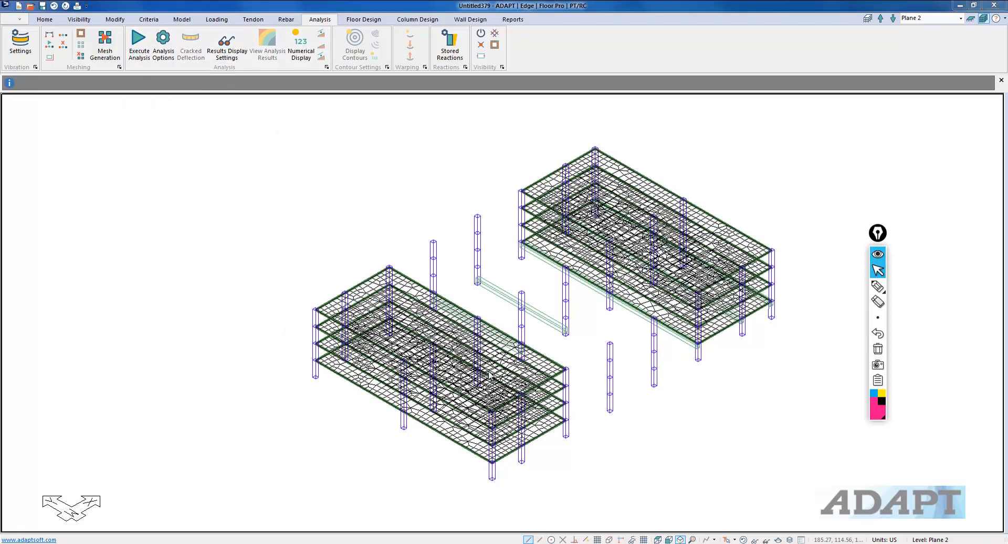
Run the analysis for the Service(Total Load) combination with uncracked stiffness modifiers
left_click(390, 160)
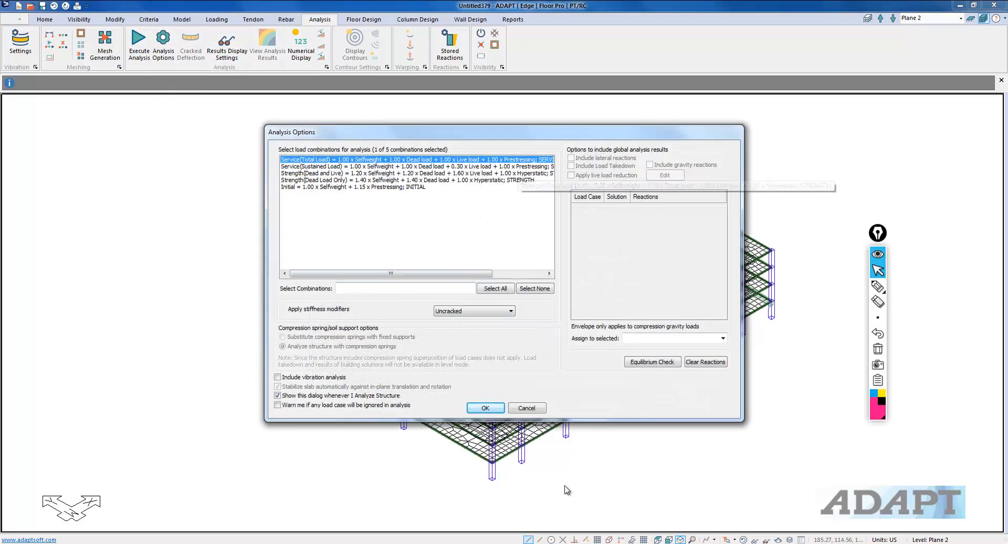
left_click(484, 408)
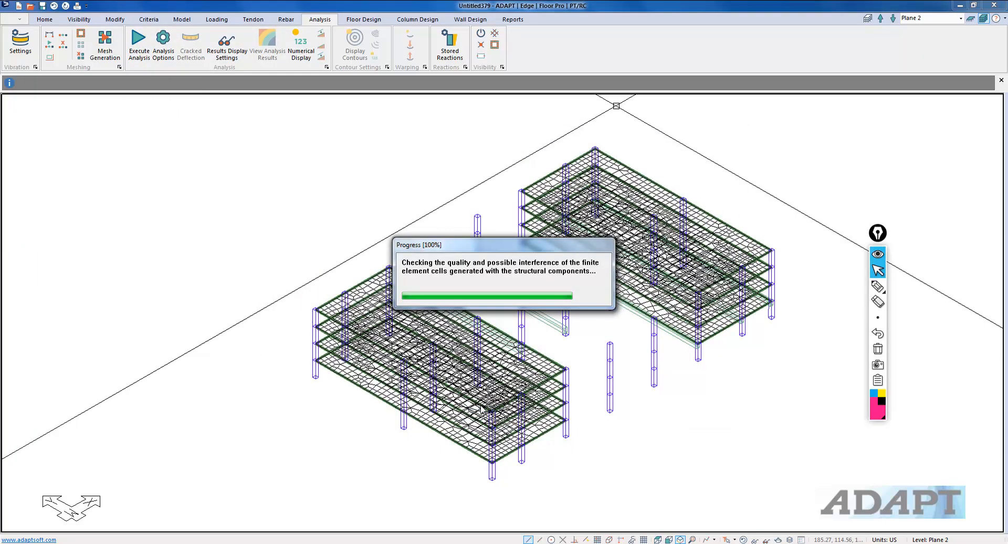